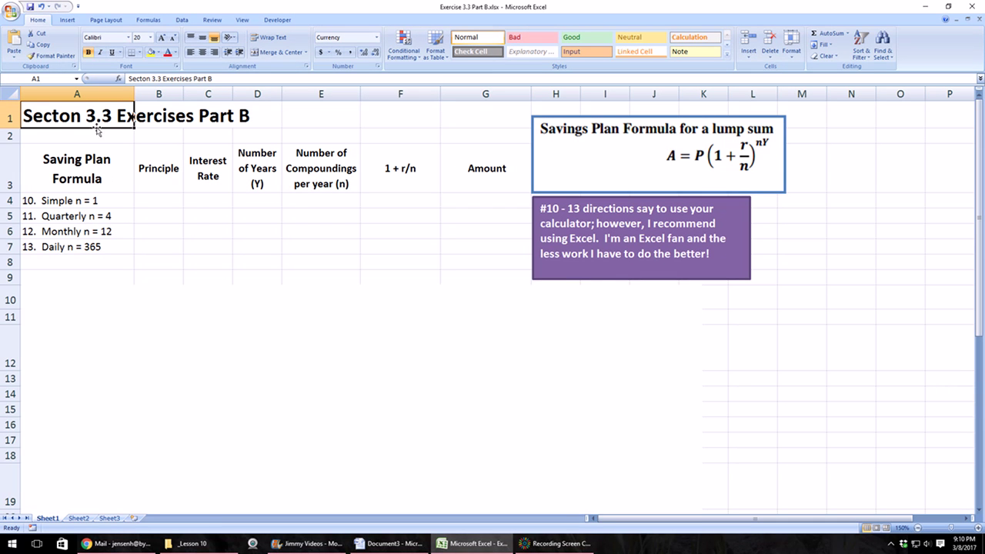
Step: Insert the missing 'i' in A1's title so it reads 'Section 3.3 Exercises Part B'
{"action": "left_click", "coordinate": [145, 78]}
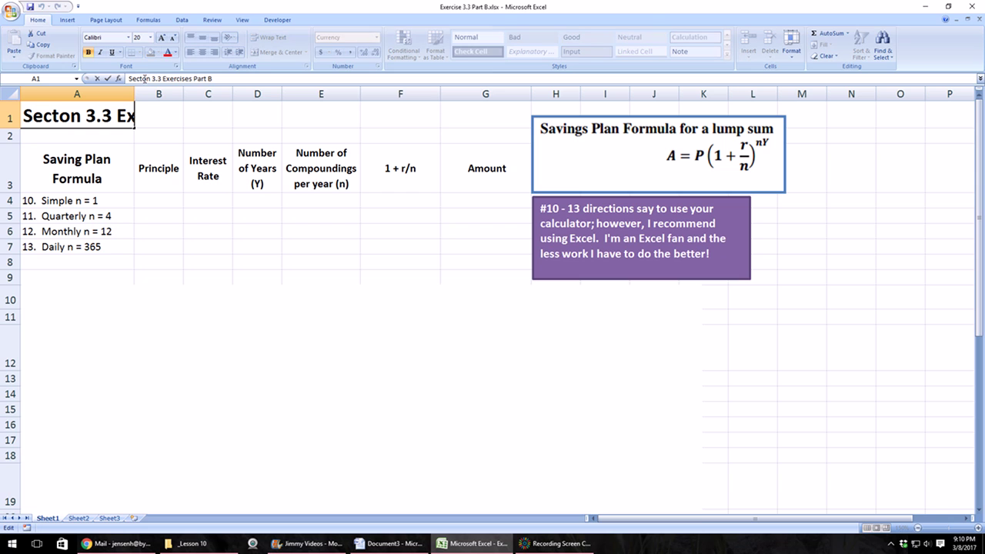
{"action": "type", "text": "i"}
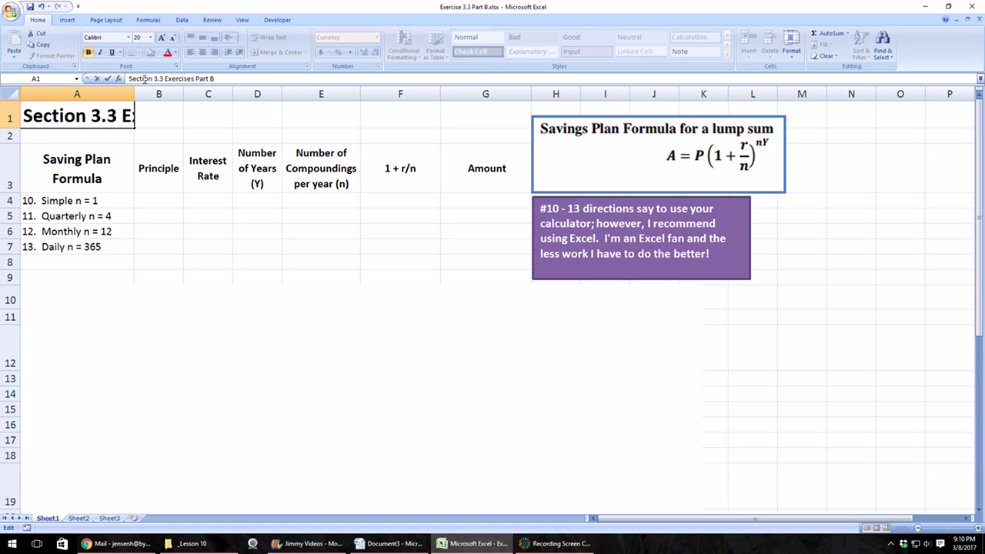
{"action": "key", "text": "Return"}
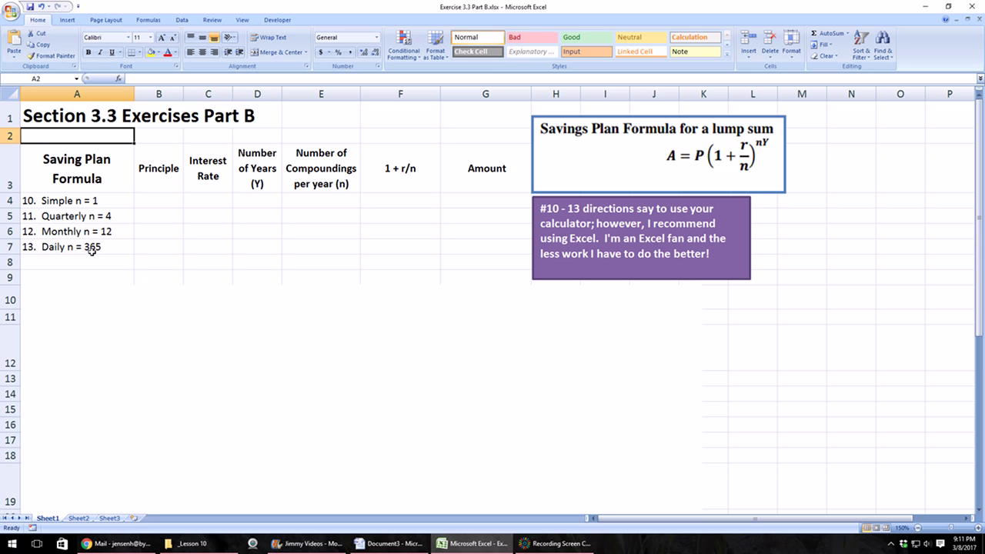
Step: Enter principle 200, rate 0.08, 15 years and 1 compounding in B4:E4 for problem 10
{"action": "left_click", "coordinate": [166, 202]}
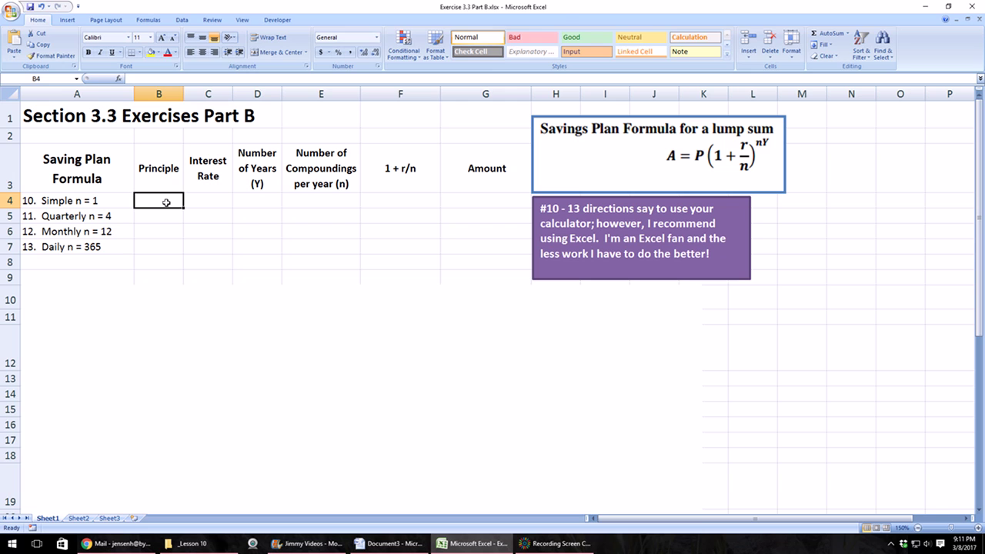
{"action": "type", "text": "200"}
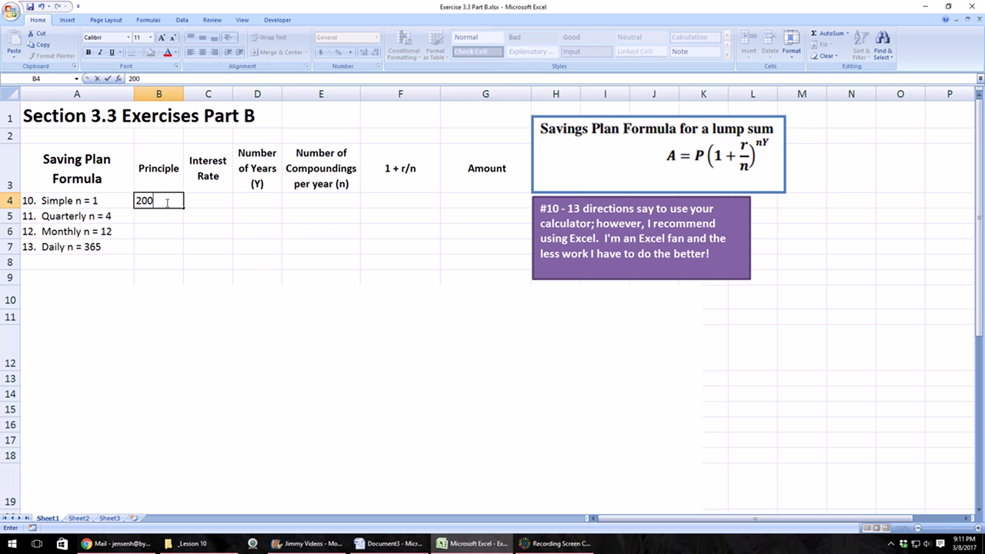
{"action": "key", "text": "Tab"}
{"action": "type", "text": ".08"}
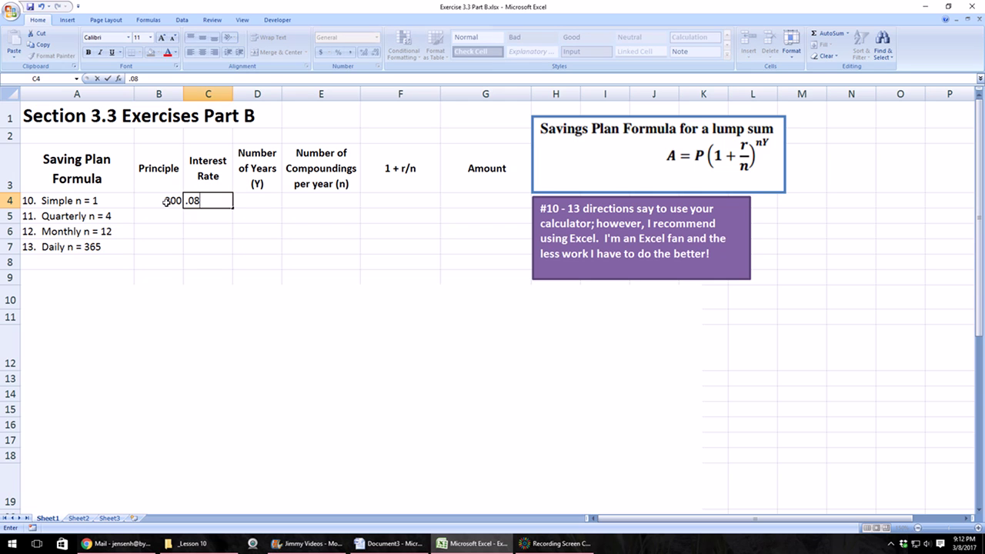
{"action": "key", "text": "Tab"}
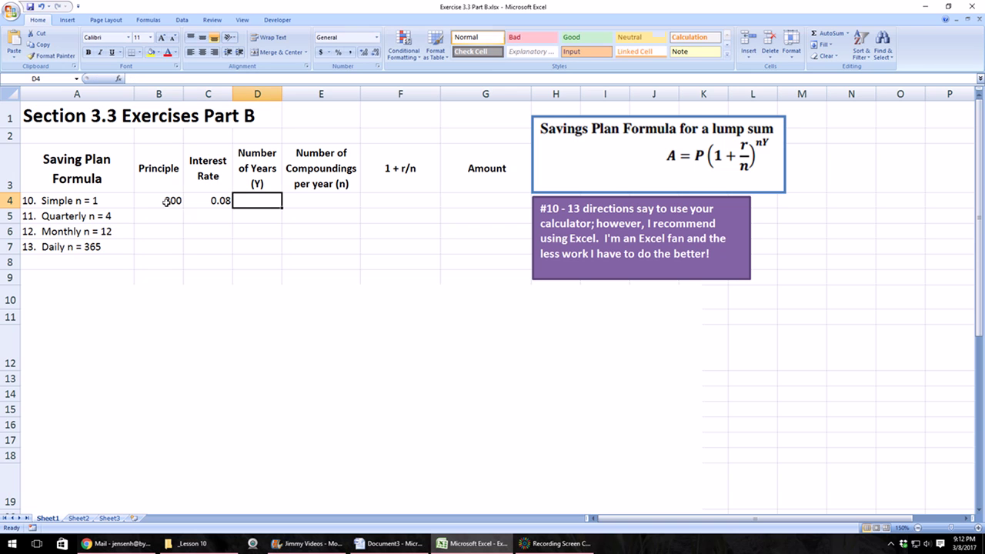
{"action": "type", "text": "15"}
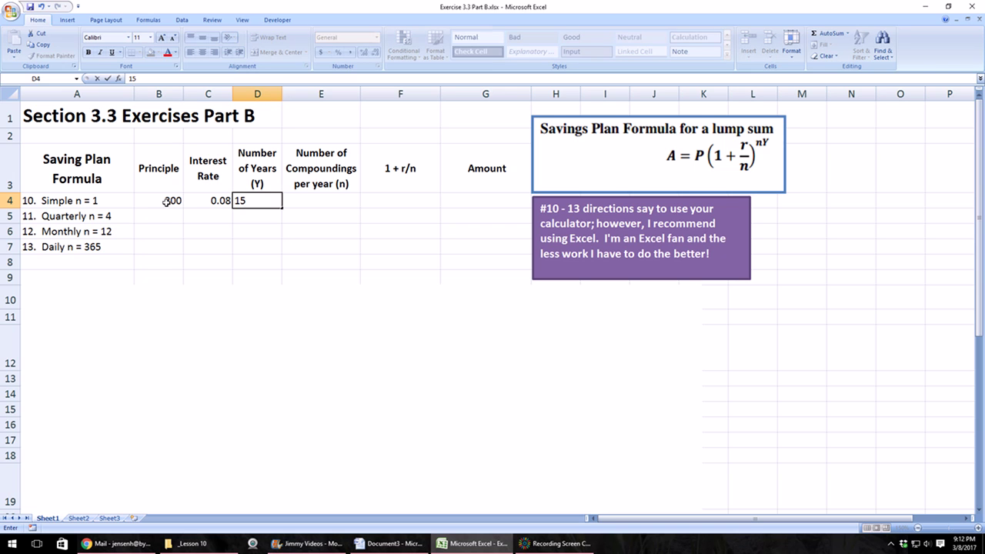
{"action": "key", "text": "Tab"}
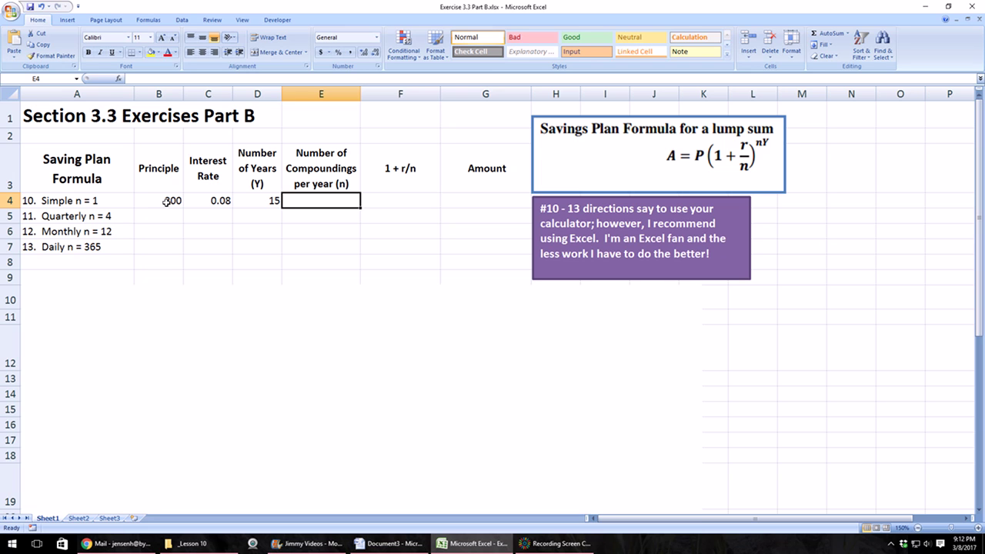
{"action": "type", "text": "1"}
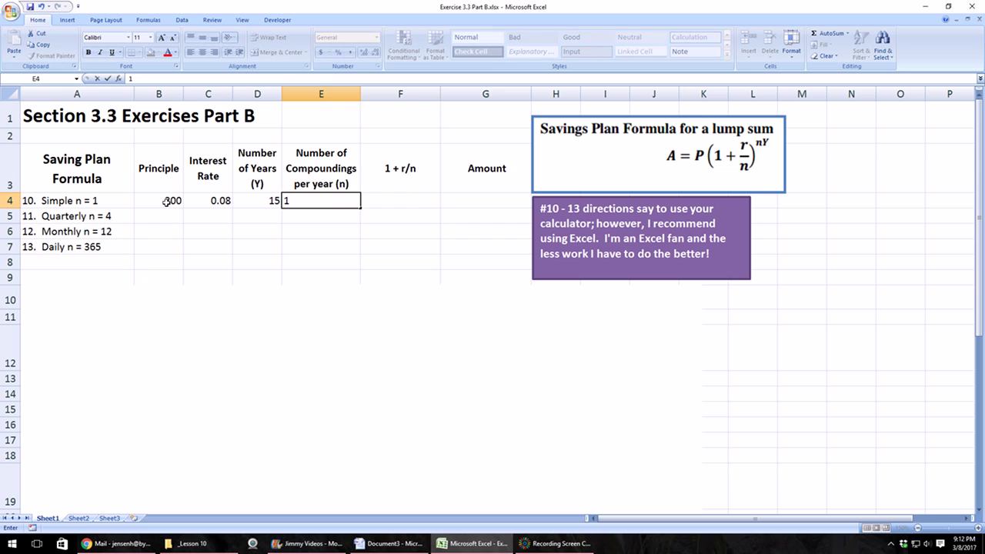
{"action": "key", "text": "Tab"}
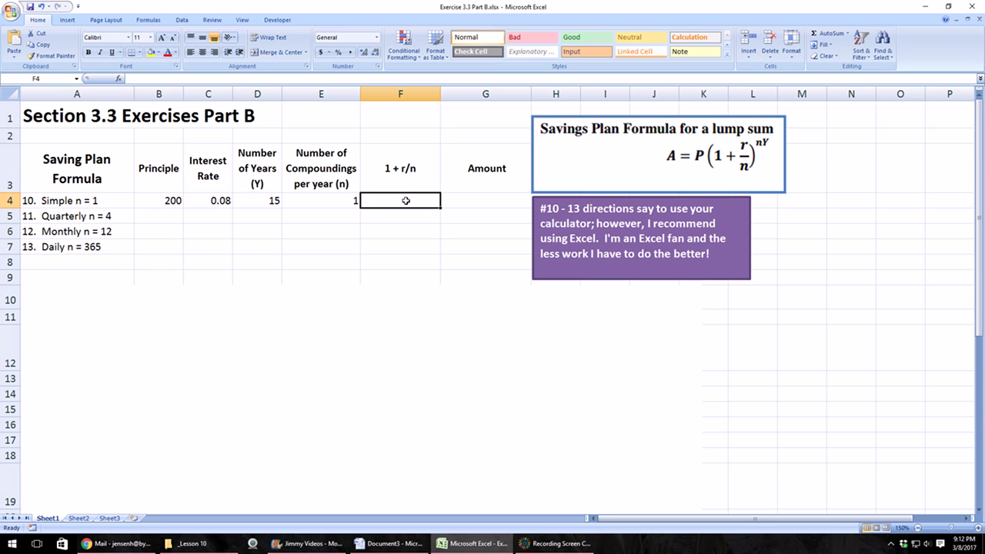
Step: Enter =1+C4/E4 in F4 so problem 10's 1 + r/n shows 1.08
{"action": "type", "text": "="}
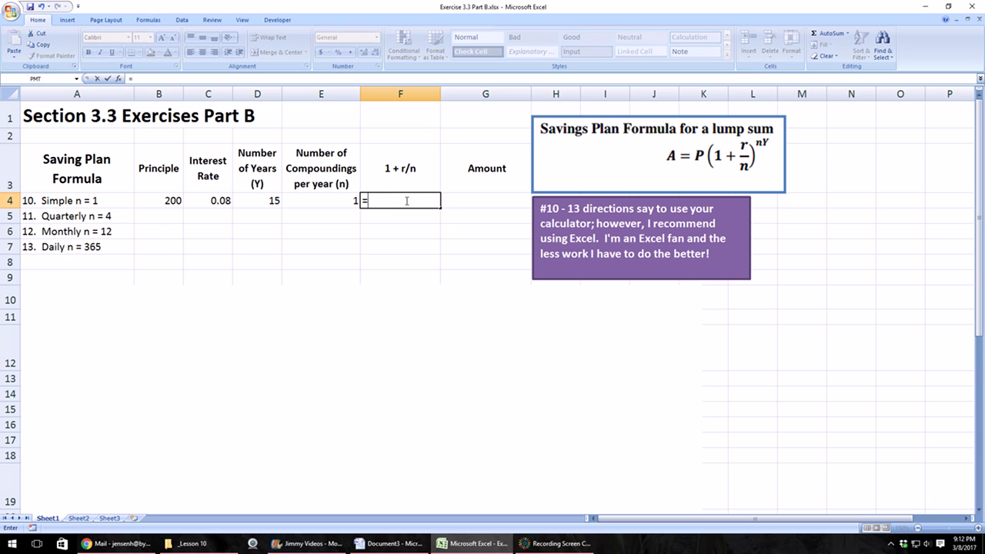
{"action": "type", "text": "1+"}
{"action": "left_click", "coordinate": [209, 201]}
{"action": "type", "text": "/"}
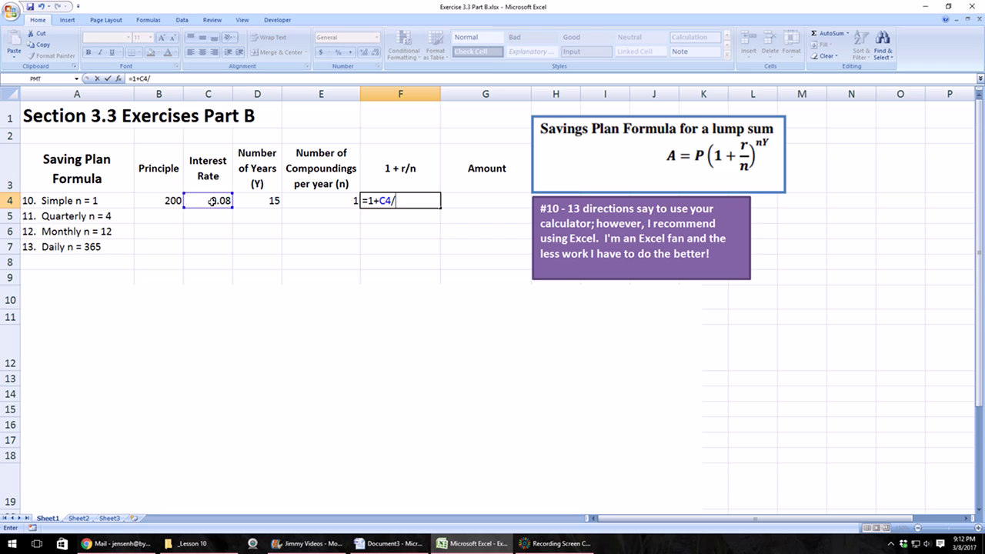
{"action": "left_click", "coordinate": [331, 202]}
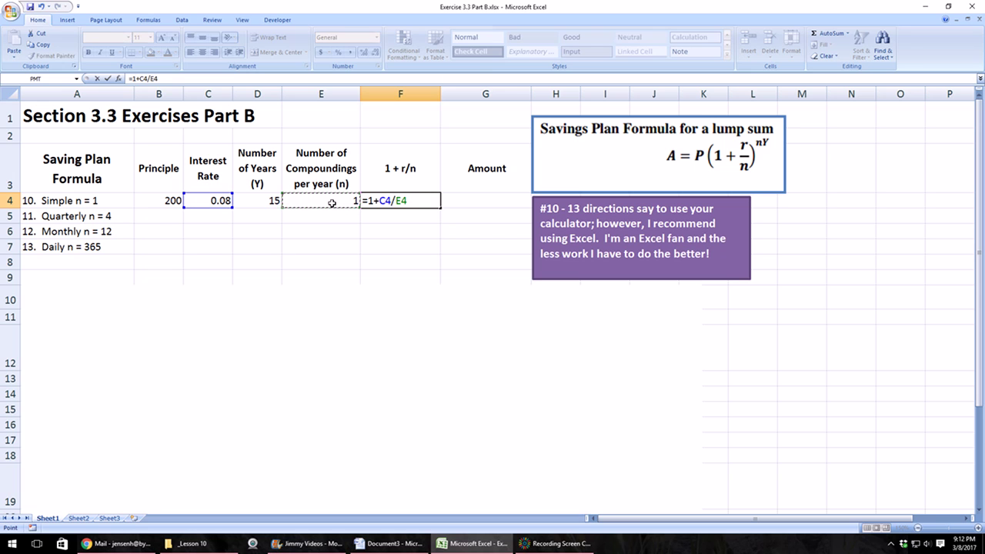
{"action": "key", "text": "Return"}
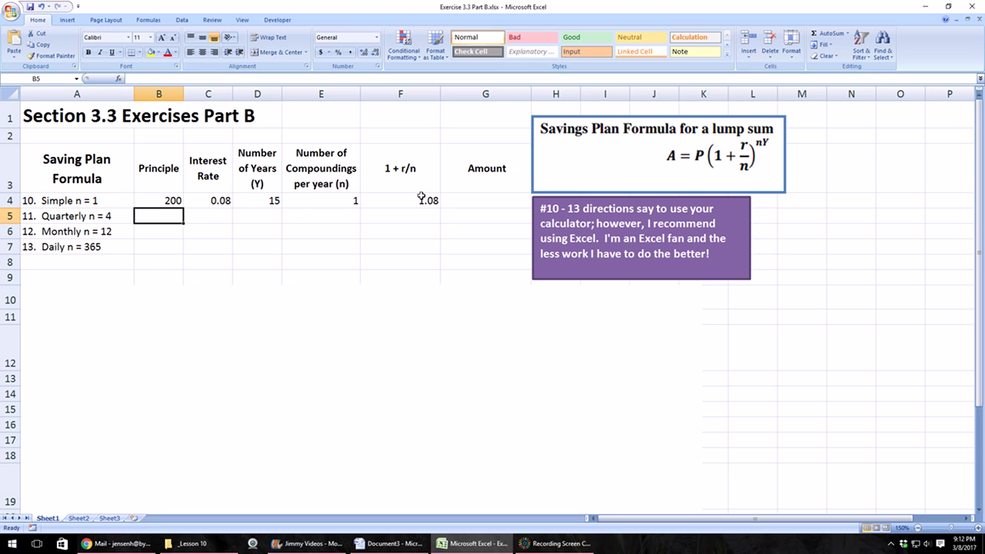
Step: Enter =B4*F4^(E4*D4) in G4 so problem 10's amount shows $634.43
{"action": "left_click", "coordinate": [482, 195]}
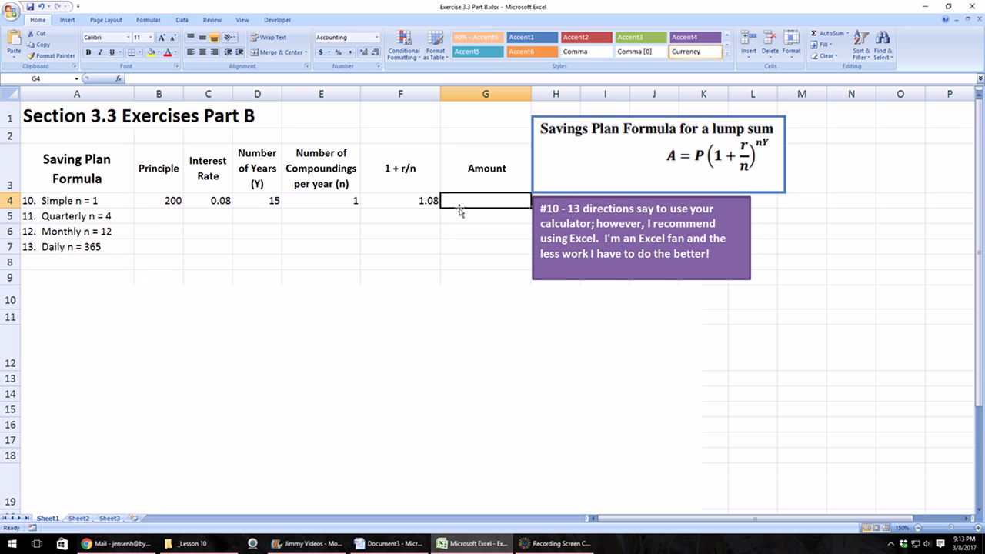
{"action": "type", "text": "="}
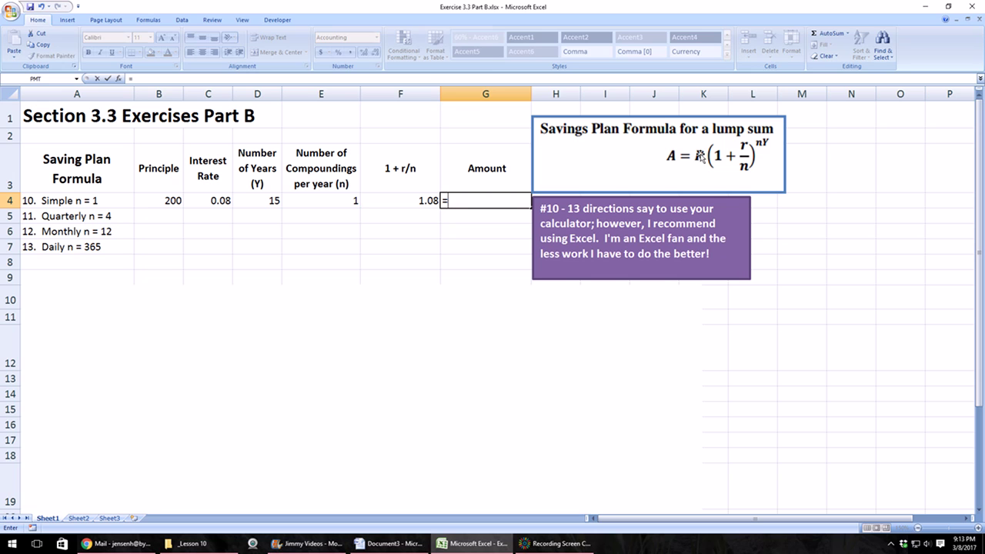
{"action": "left_click", "coordinate": [169, 201]}
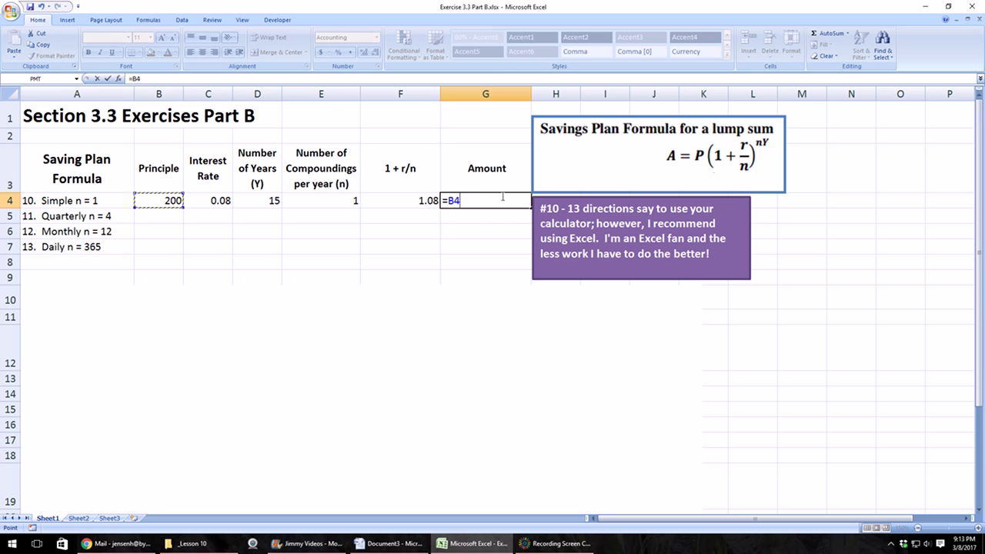
{"action": "type", "text": "*"}
{"action": "left_click", "coordinate": [423, 201]}
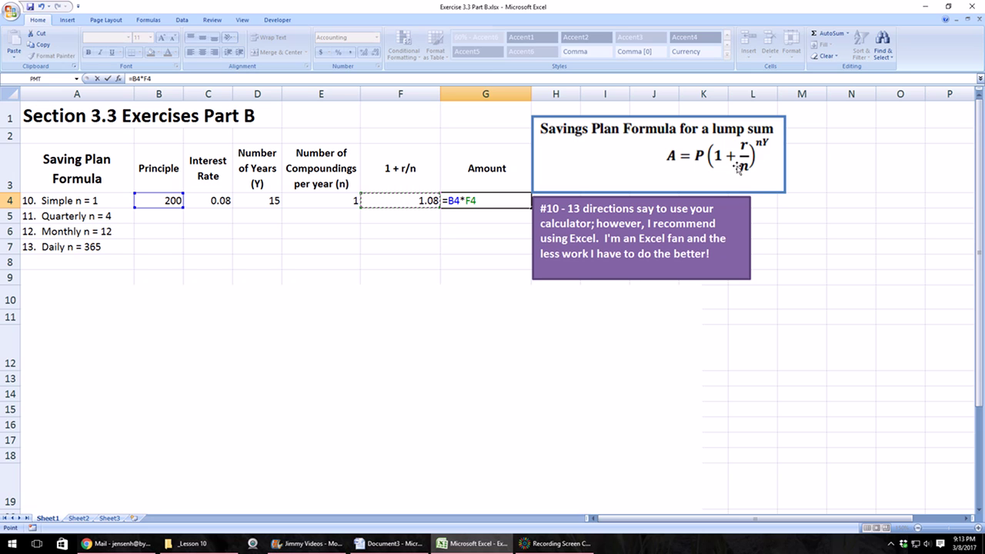
{"action": "type", "text": "^"}
{"action": "type", "text": "("}
{"action": "left_click", "coordinate": [347, 202]}
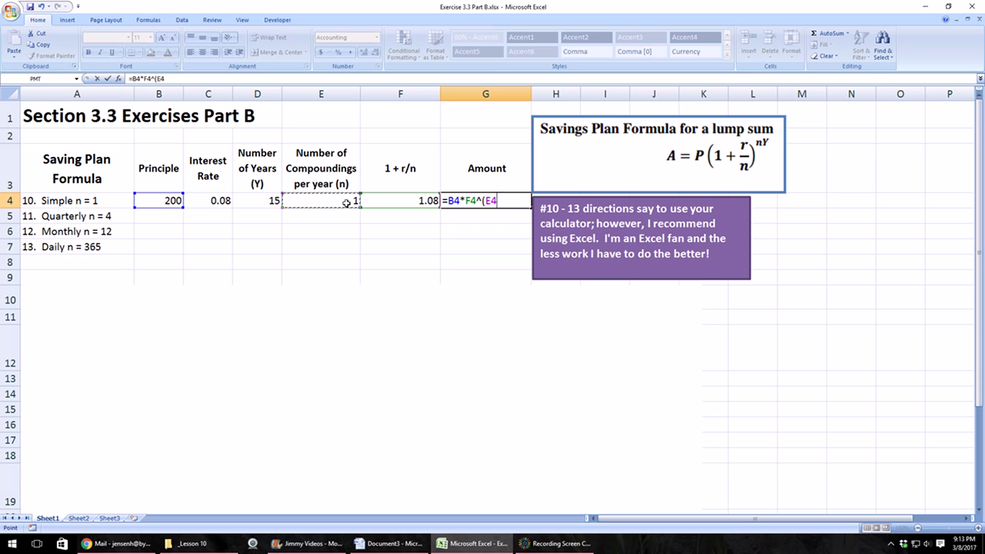
{"action": "type", "text": "*"}
{"action": "left_click", "coordinate": [265, 200]}
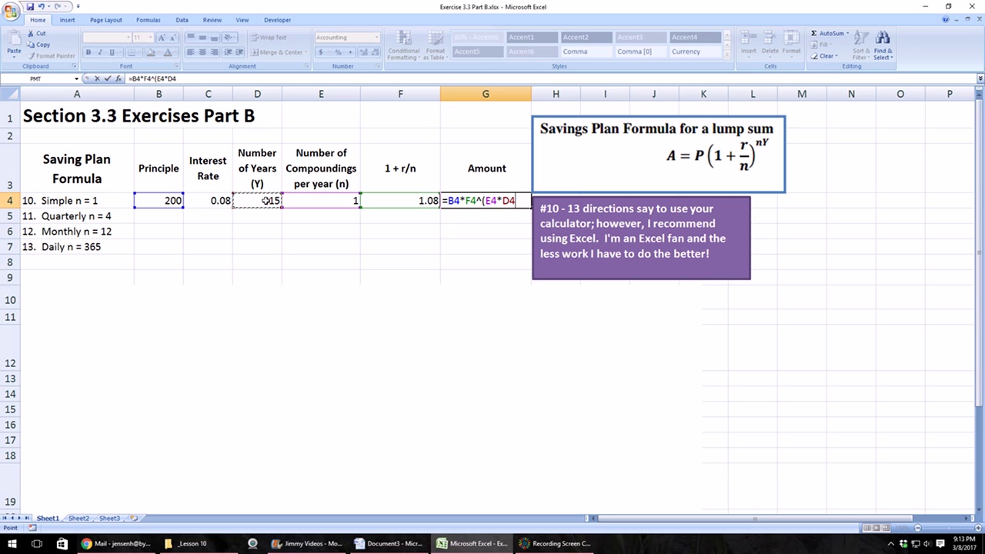
{"action": "type", "text": ")"}
{"action": "key", "text": "Return"}
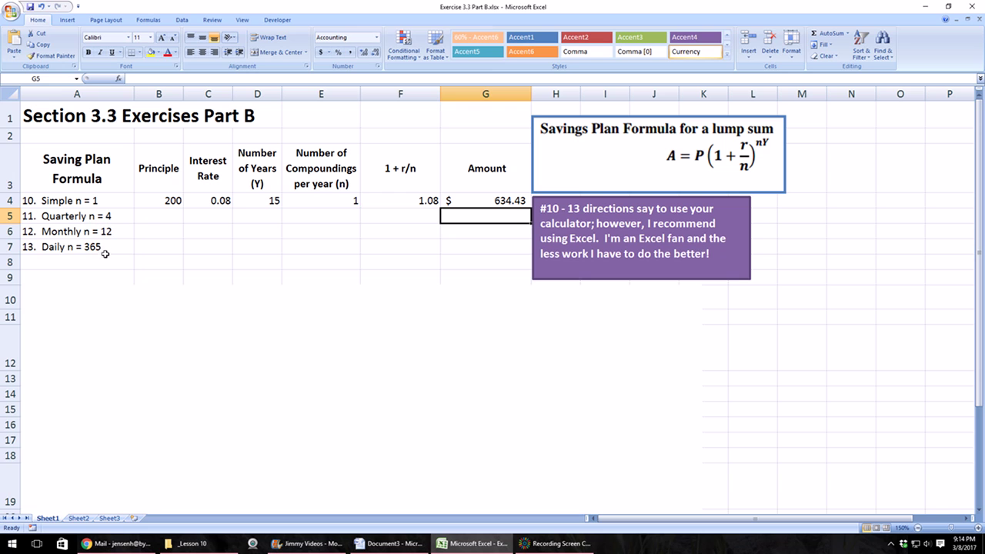
Step: Copy 200, 0.08 and 15 down to rows 5–7, then enter 4, 12 and 365 compoundings in E5:E7
{"action": "left_click_drag", "start_coordinate": [166, 200], "coordinate": [248, 201]}
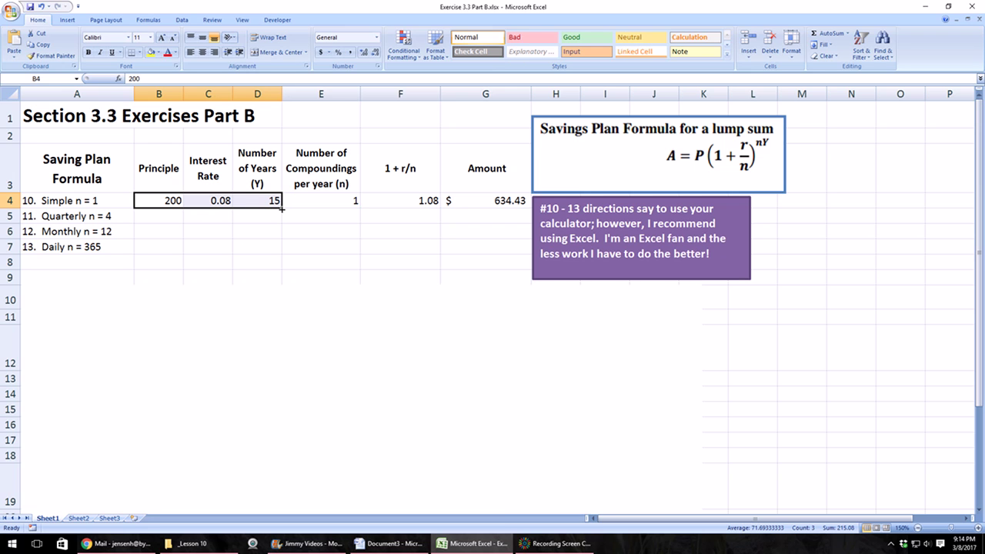
{"action": "left_click_drag", "start_coordinate": [281, 208], "coordinate": [280, 252]}
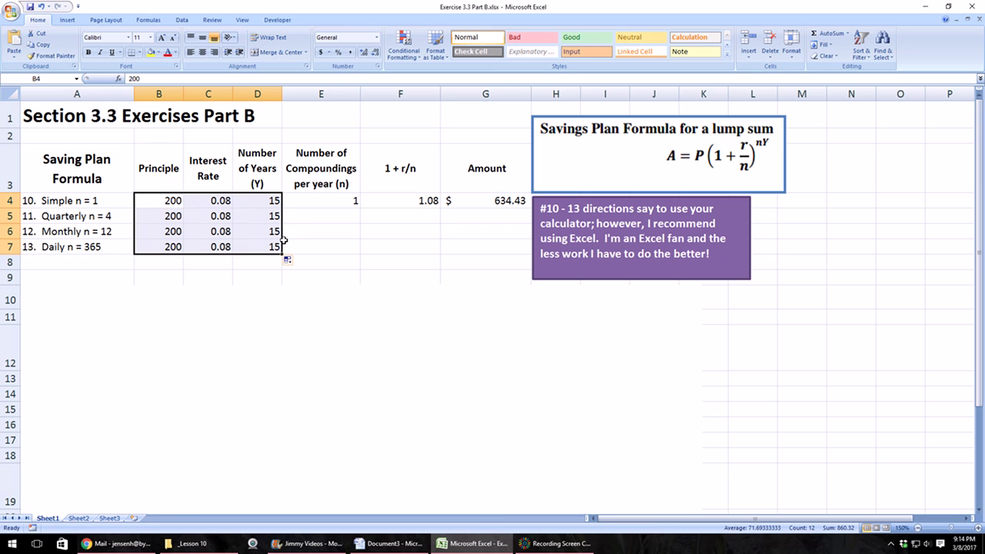
{"action": "left_click", "coordinate": [325, 217]}
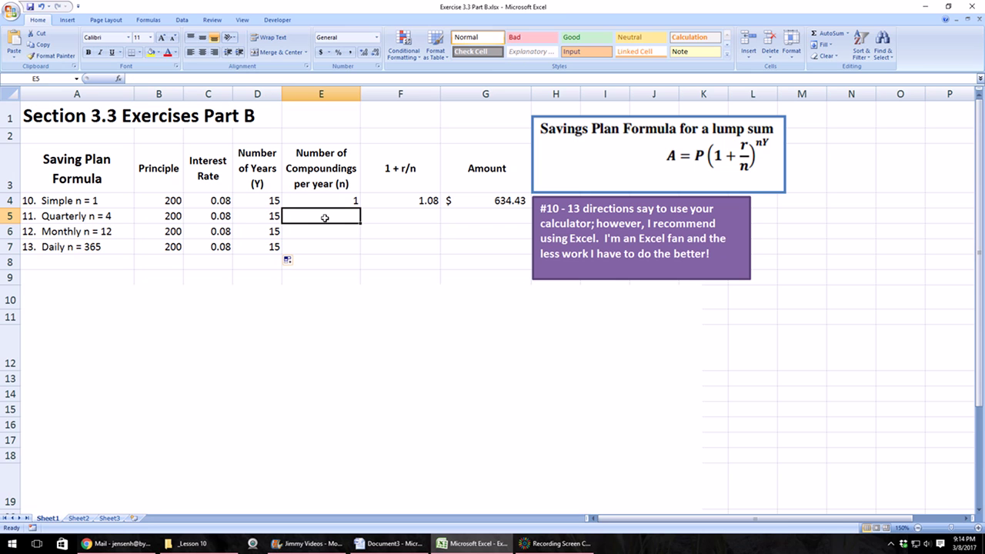
{"action": "type", "text": "4"}
{"action": "key", "text": "Return"}
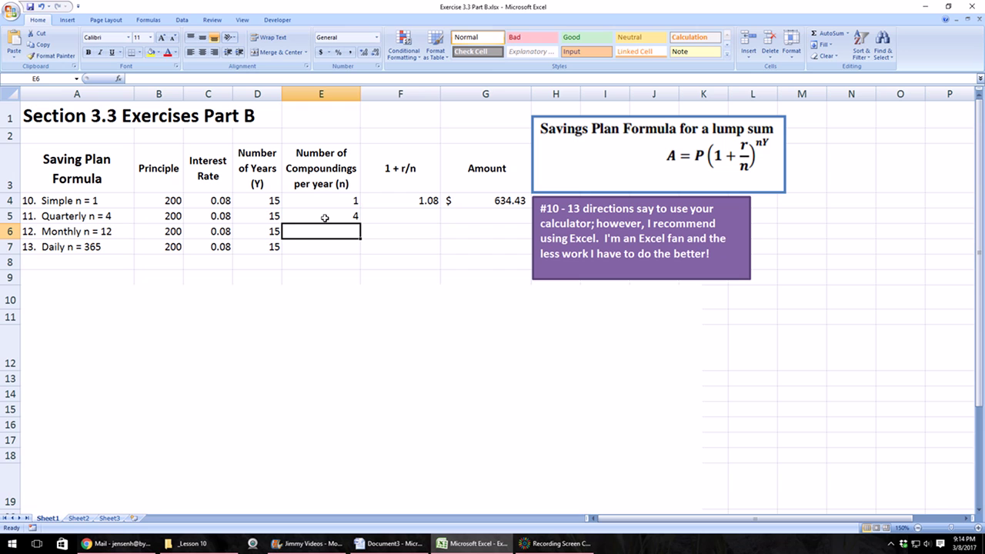
{"action": "type", "text": "12"}
{"action": "key", "text": "Return"}
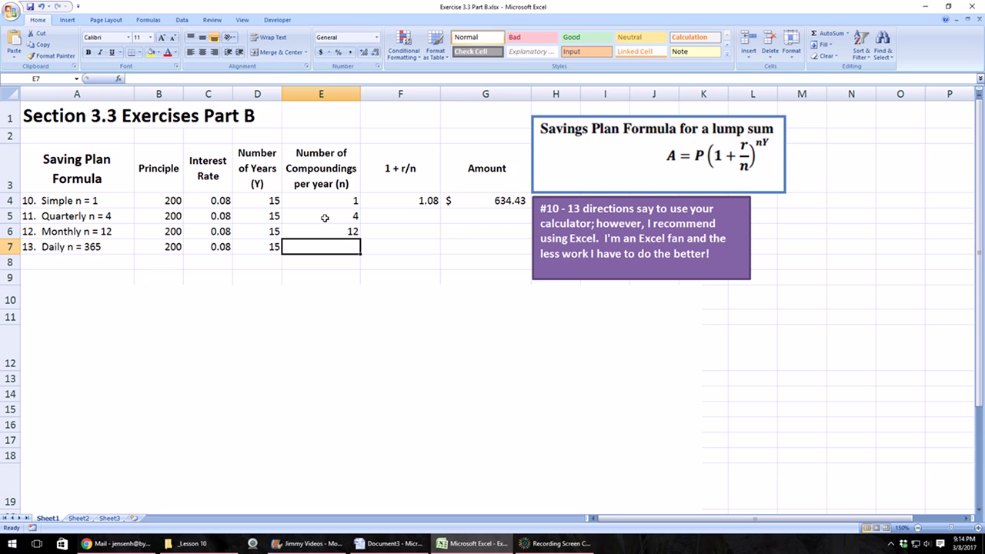
{"action": "type", "text": "365"}
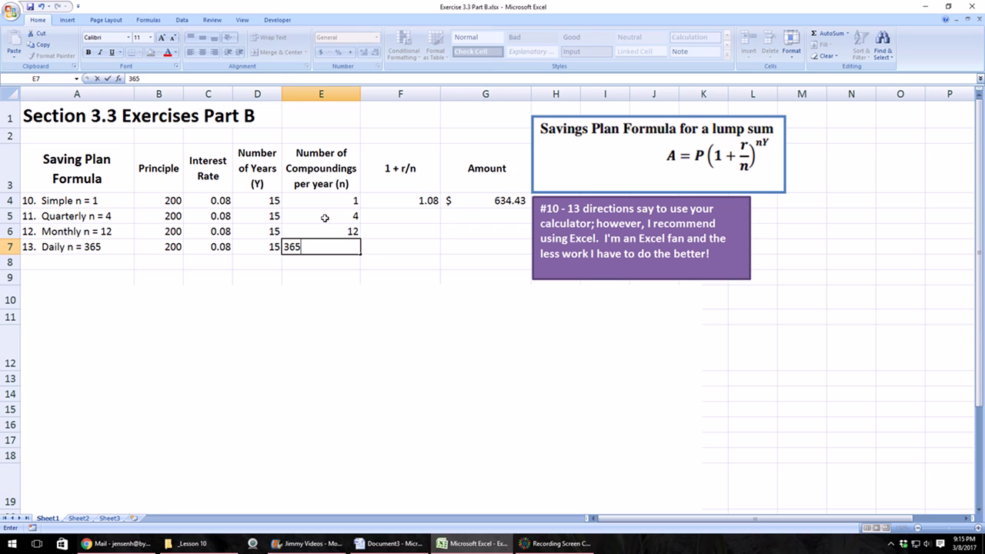
{"action": "key", "text": "Return"}
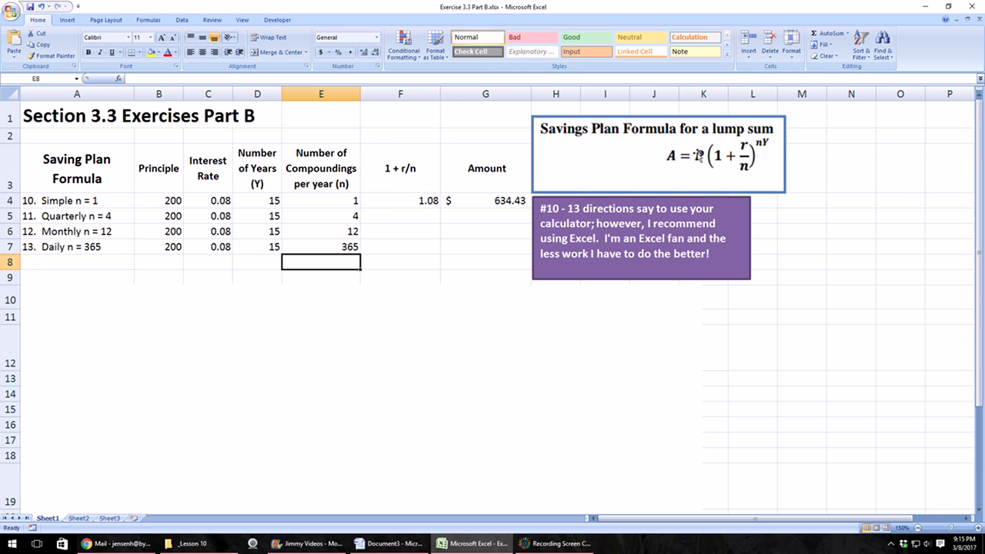
Step: Copy F4's 1 + r/n formula down through row 7 for problems 11–13
{"action": "left_click", "coordinate": [421, 200]}
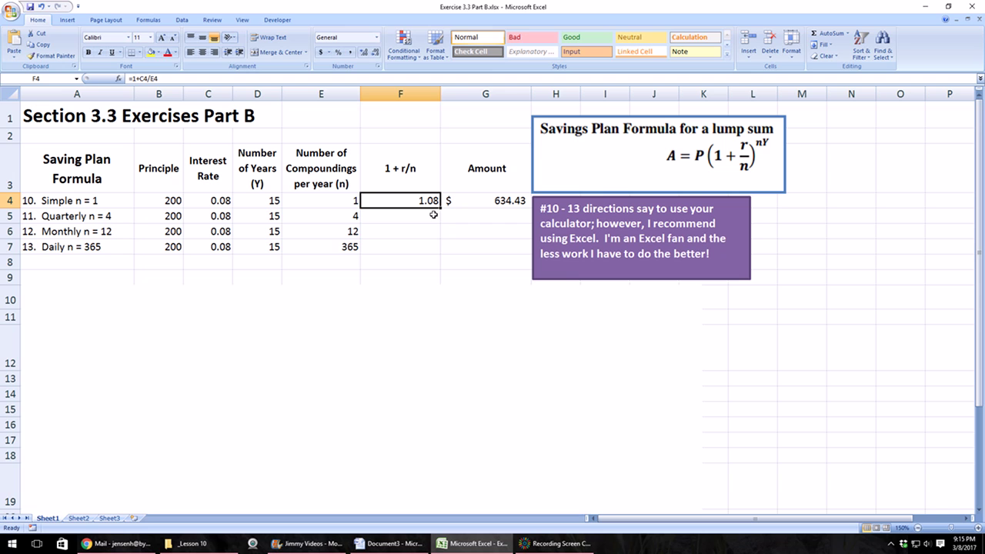
{"action": "left_click_drag", "start_coordinate": [440, 207], "coordinate": [442, 258]}
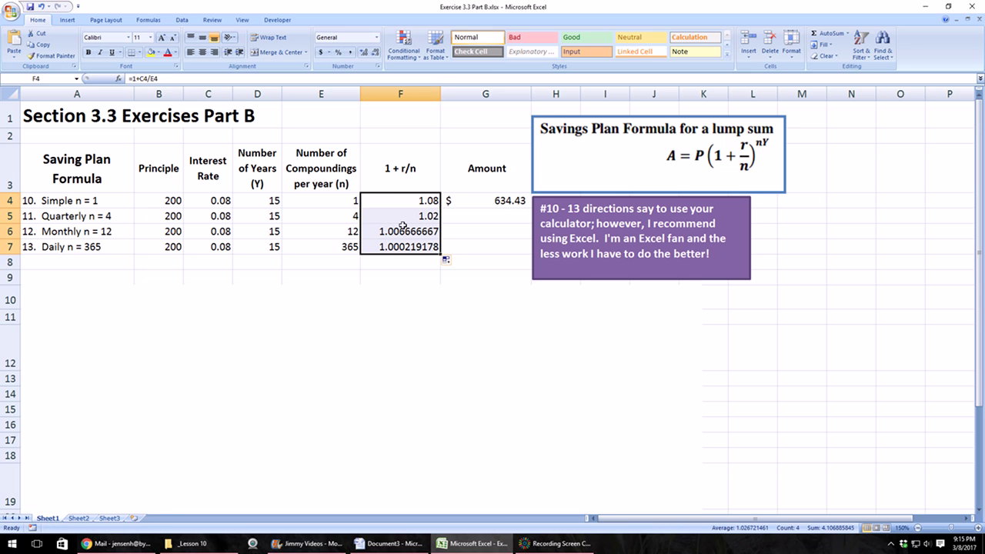
{"action": "left_click", "coordinate": [495, 204]}
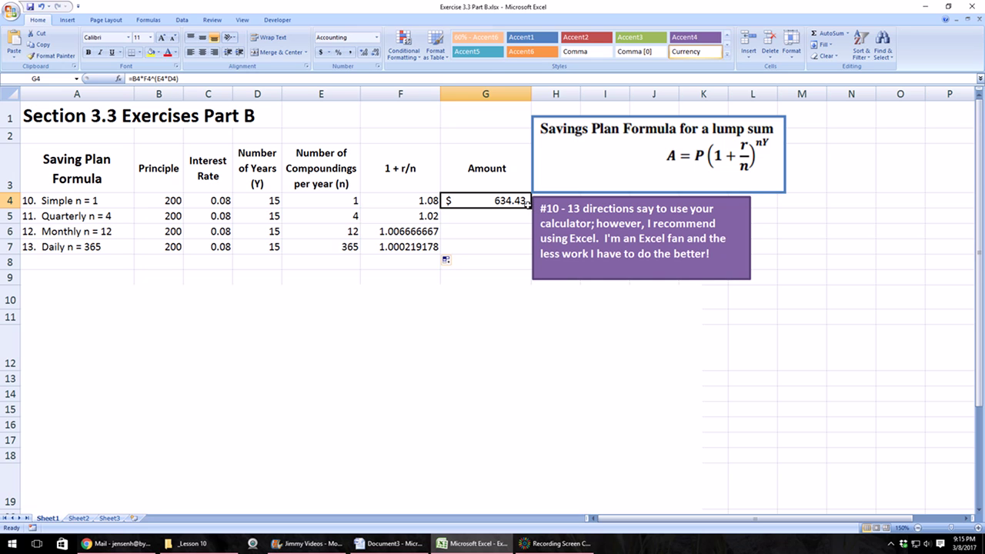
Step: Shift the lump-sum formula picture and purple note right; amounts show $656.21, $661.38, $663.94
{"action": "mouse_move", "coordinate": [544, 193]}
{"action": "left_mouse_down"}
{"action": "mouse_move", "coordinate": [559, 198]}
{"action": "mouse_move", "coordinate": [531, 235]}
{"action": "mouse_move", "coordinate": [531, 254]}
{"action": "left_mouse_up"}
{"action": "left_click", "coordinate": [544, 200]}
{"action": "left_click", "coordinate": [508, 203]}
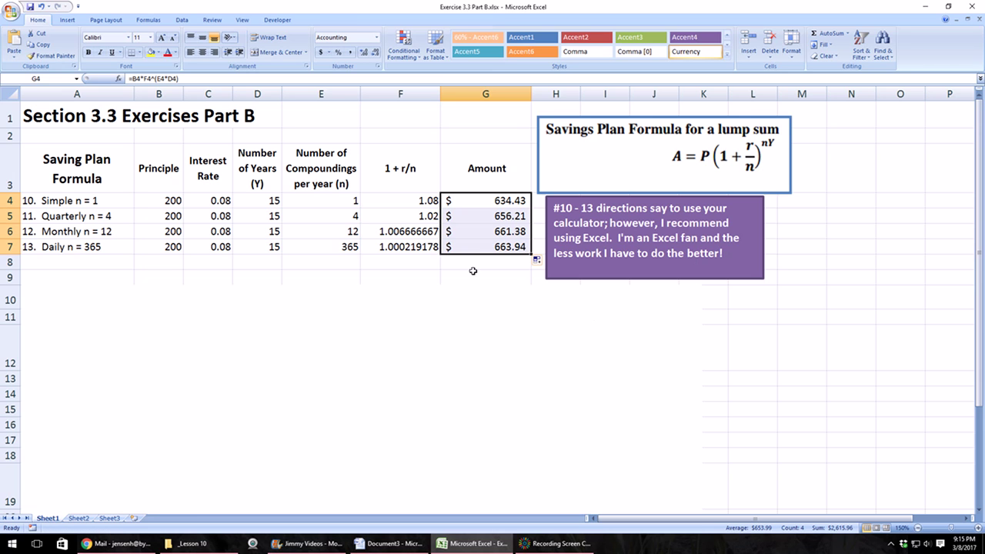
{"action": "left_click", "coordinate": [469, 271]}
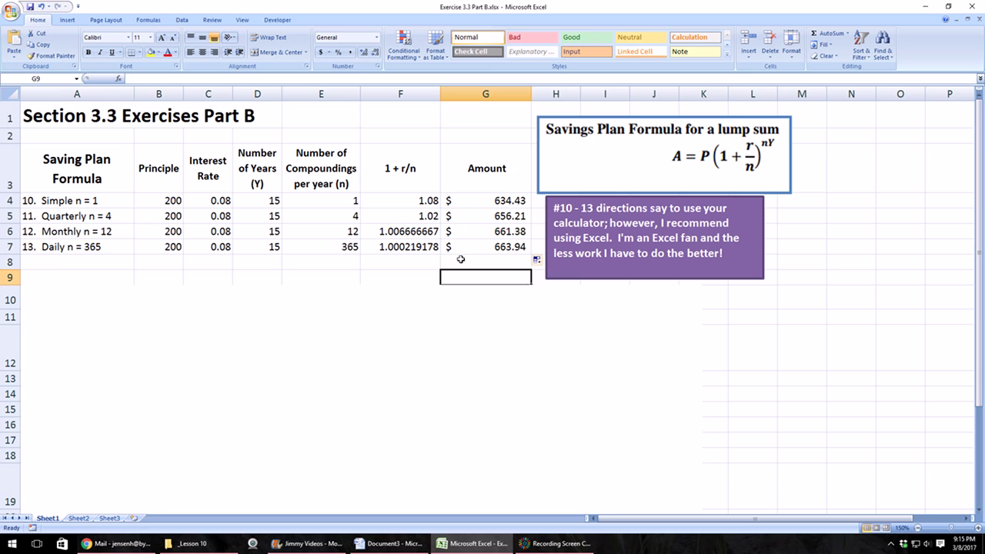
{"action": "left_click", "coordinate": [508, 251]}
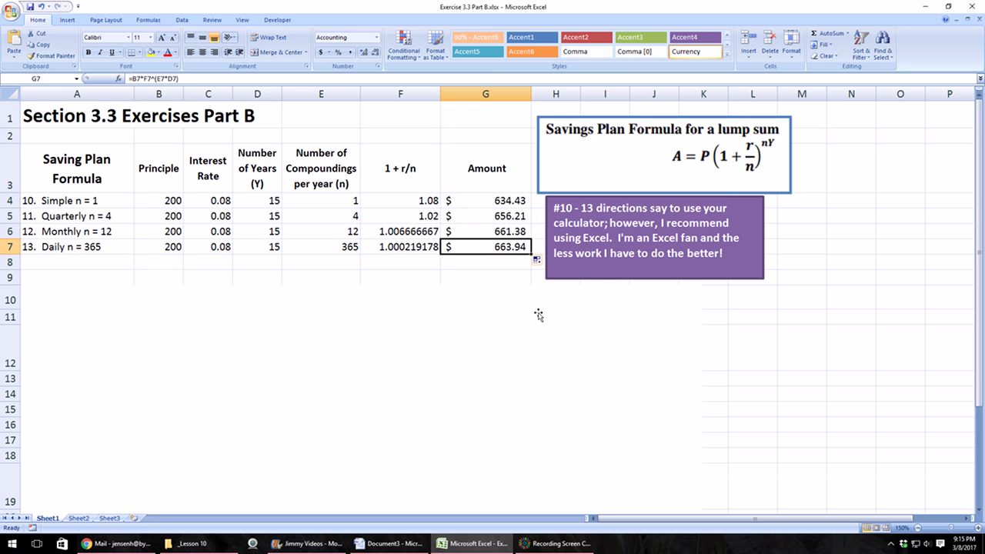
Step: On Sheet2, enter principal 200, rate 0.07, 15 years and 1 compounding in B4:E4
{"action": "left_click", "coordinate": [77, 518]}
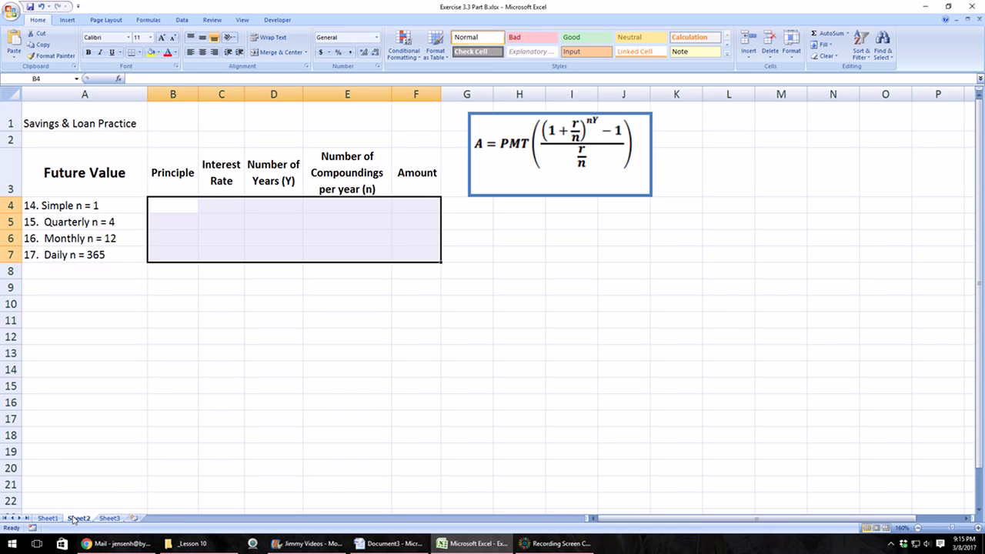
{"action": "left_click", "coordinate": [162, 199]}
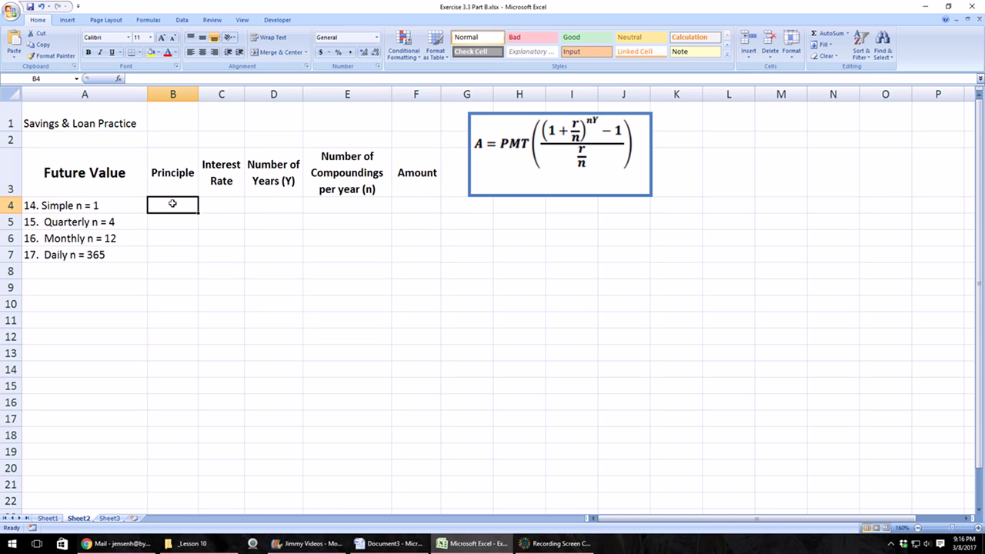
{"action": "type", "text": "200"}
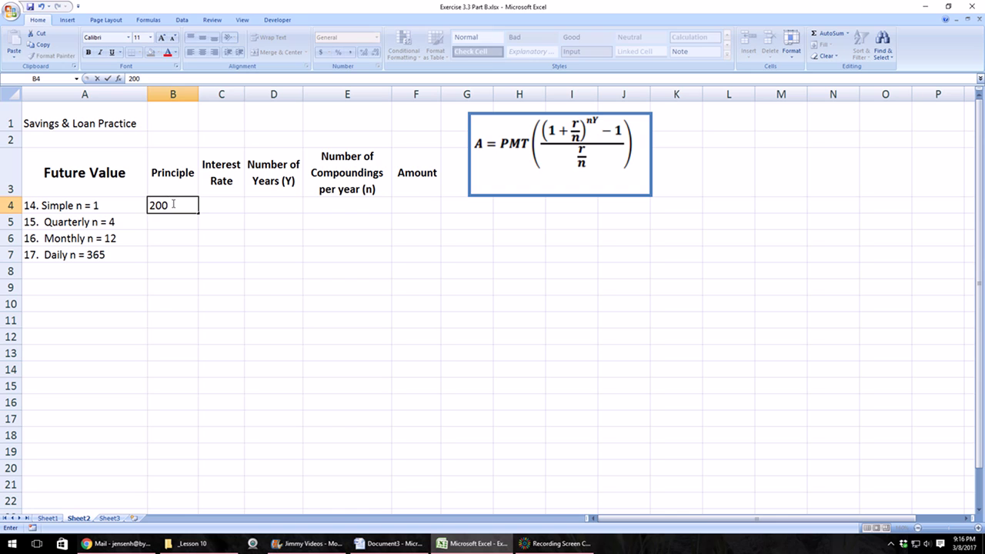
{"action": "key", "text": "Tab"}
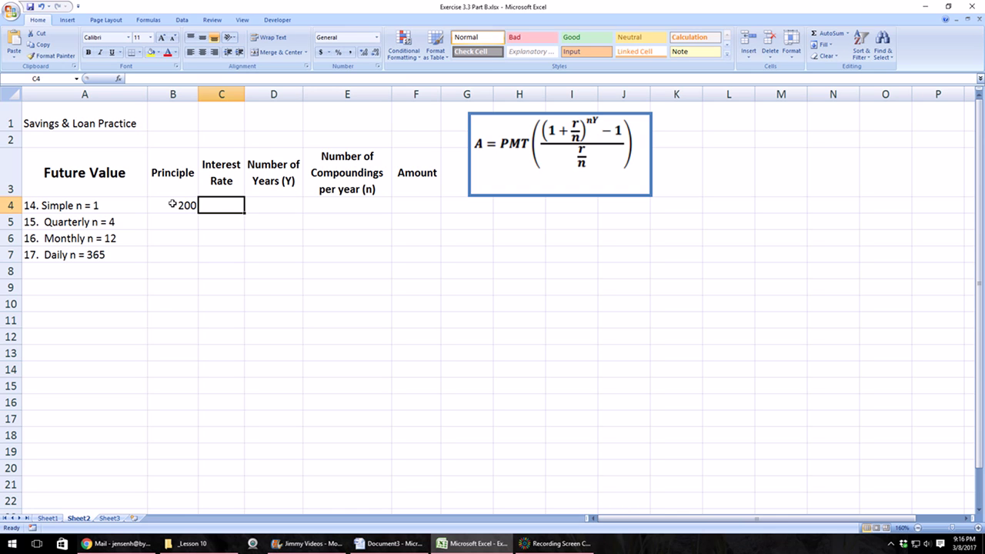
{"action": "type", "text": ".07"}
{"action": "key", "text": "Tab"}
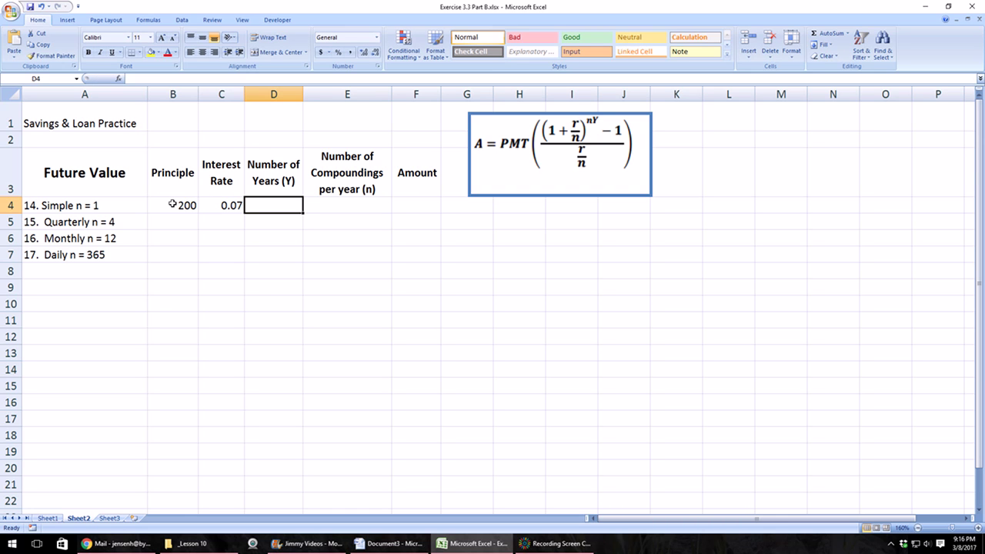
{"action": "type", "text": "15"}
{"action": "key", "text": "Tab"}
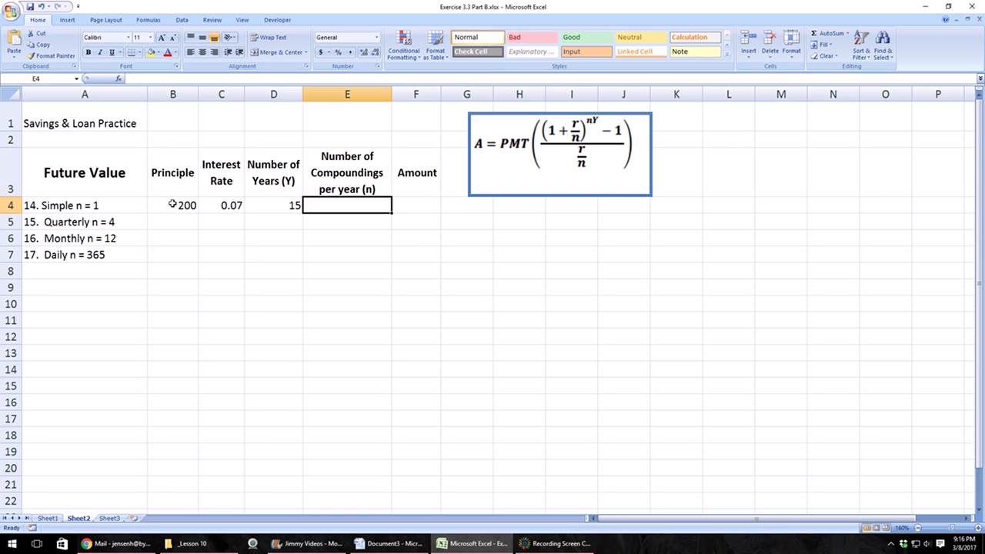
{"action": "type", "text": "1"}
{"action": "key", "text": "Tab"}
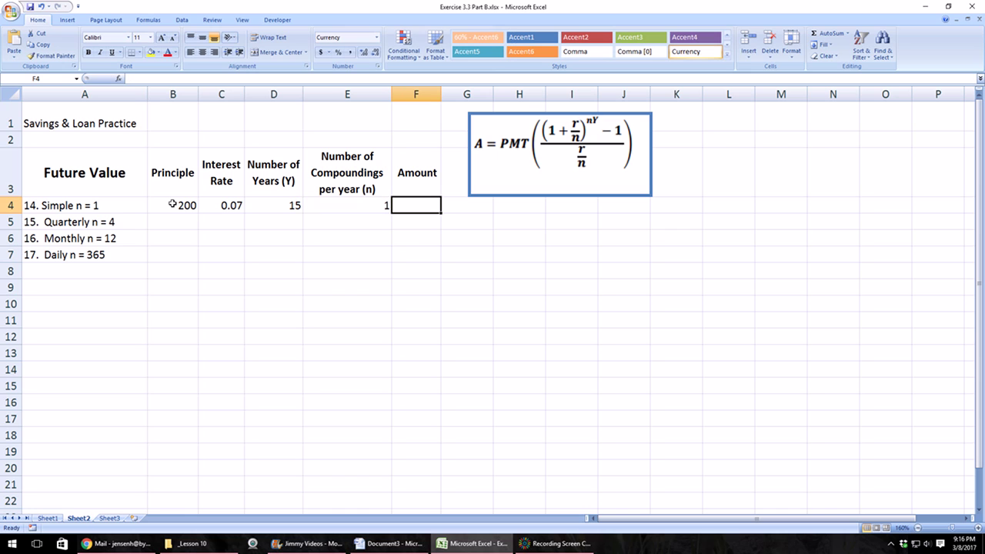
Step: Insert an FV function in problem 14's Amount cell with Rate set to C4/E4
{"action": "left_click", "coordinate": [119, 80]}
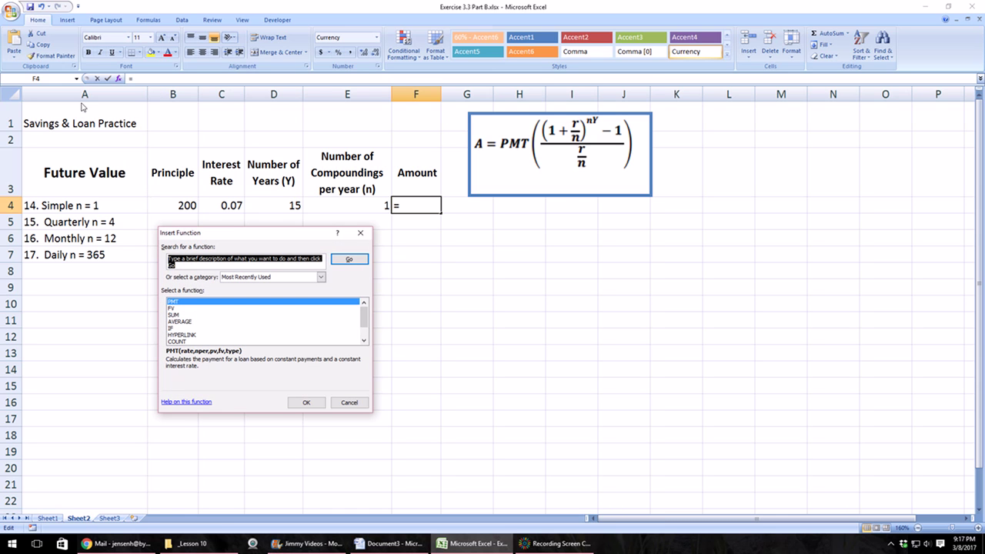
{"action": "left_click", "coordinate": [173, 310]}
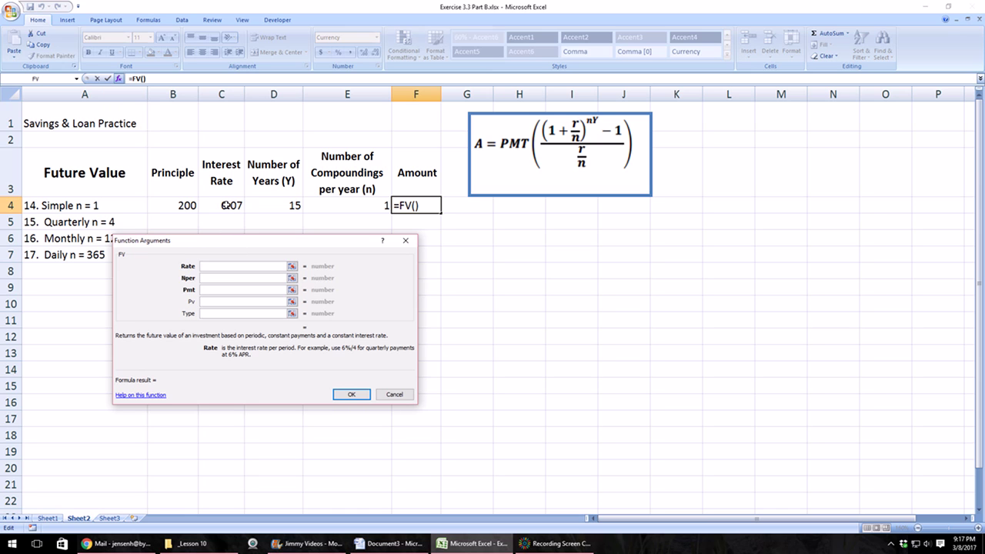
{"action": "left_click", "coordinate": [225, 204]}
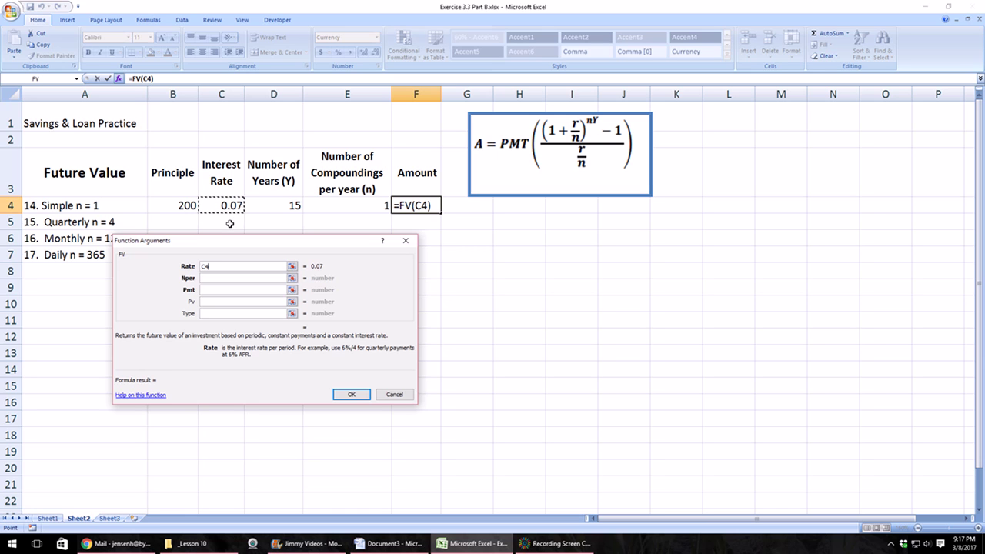
{"action": "type", "text": "/"}
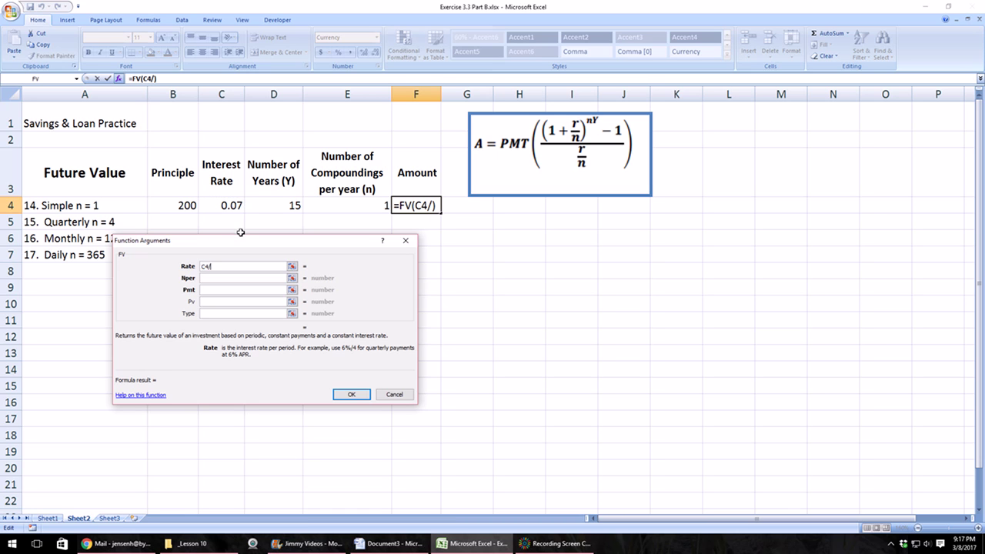
{"action": "left_click", "coordinate": [351, 206]}
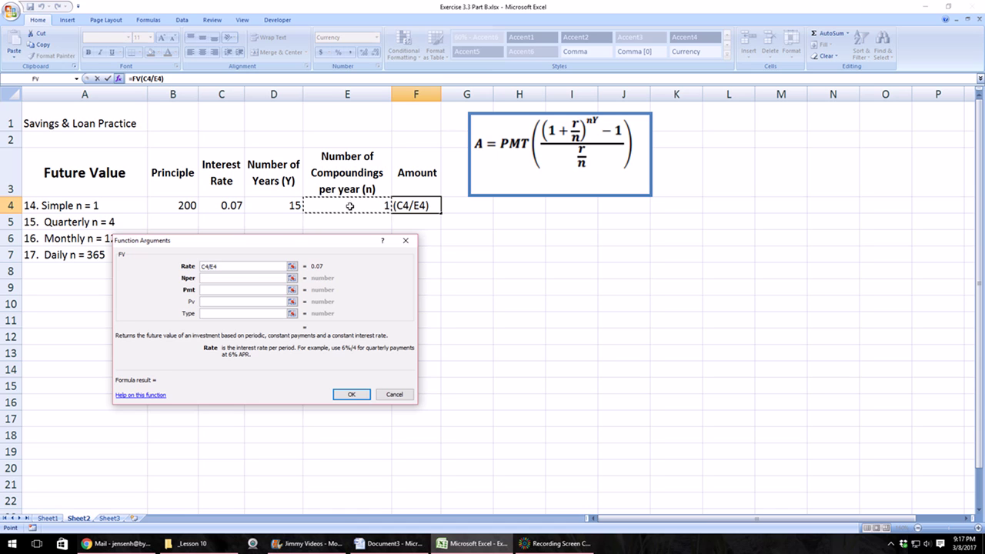
Step: Set the FV function's Nper argument to E4*D4
{"action": "left_click", "coordinate": [207, 279]}
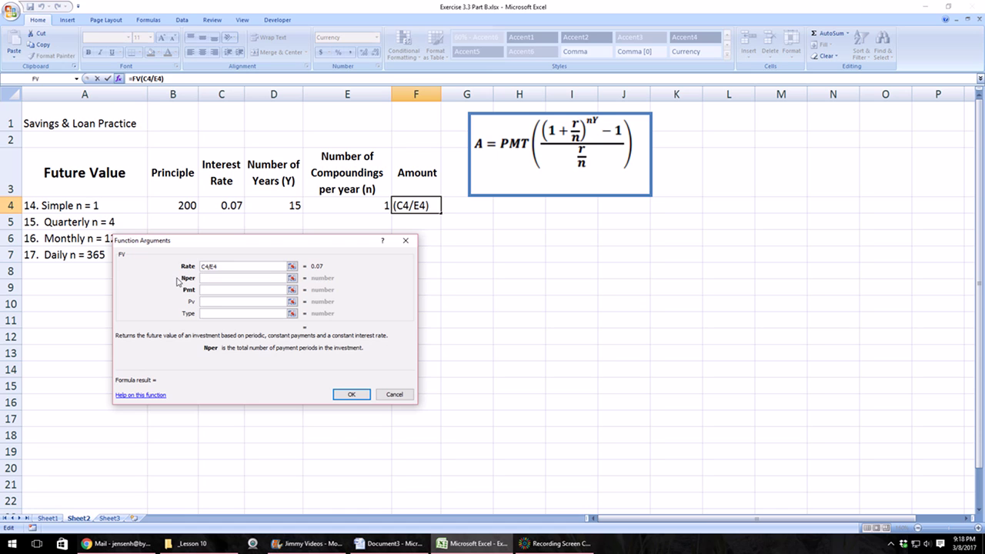
{"action": "left_click", "coordinate": [350, 205]}
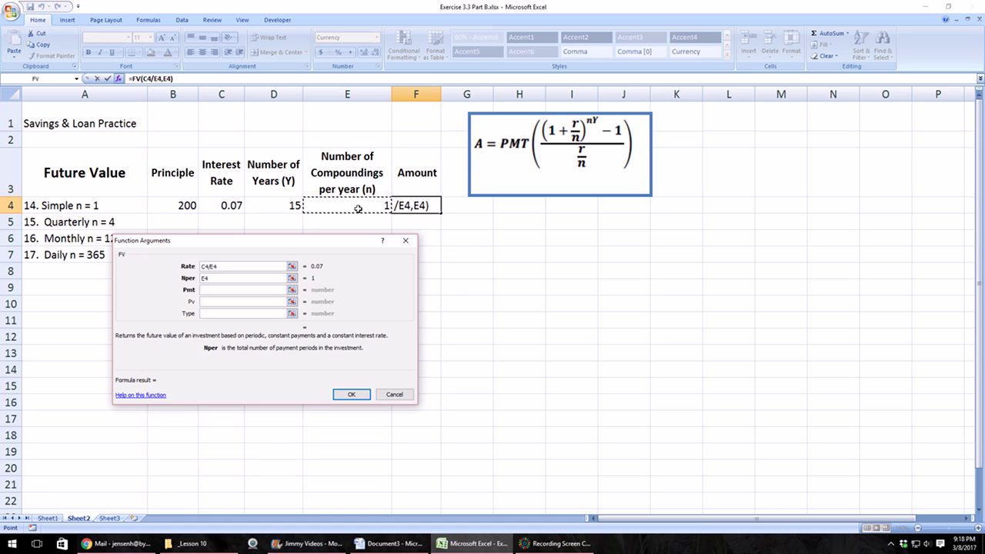
{"action": "type", "text": "*"}
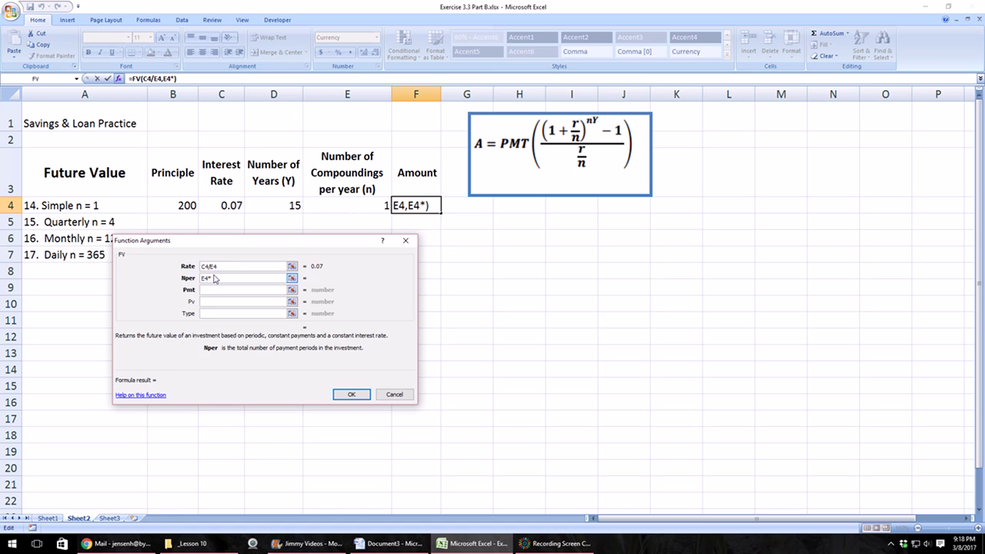
{"action": "left_click", "coordinate": [279, 207]}
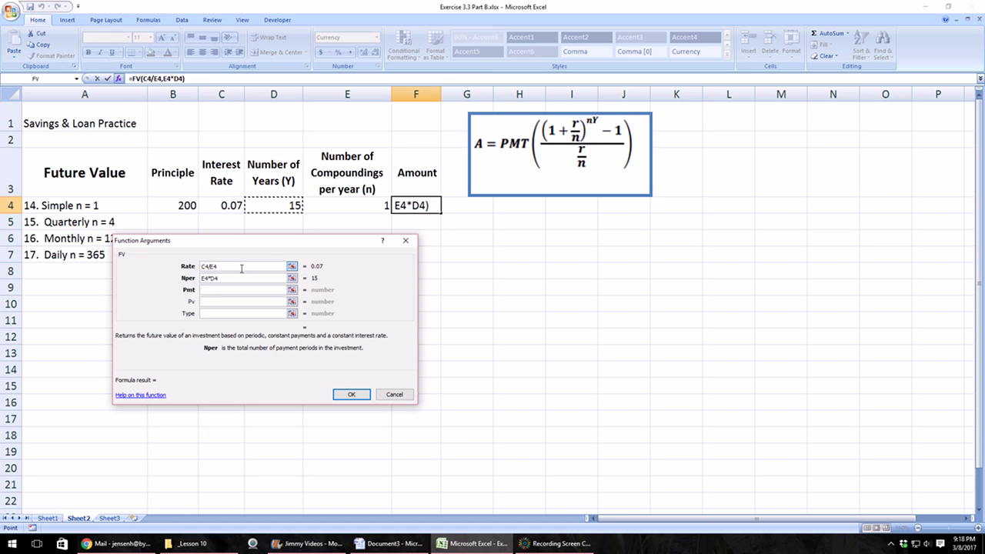
Step: Set Pmt to 0 and Pv to -B4 and confirm, so the amount shows $551.81
{"action": "left_click", "coordinate": [204, 290]}
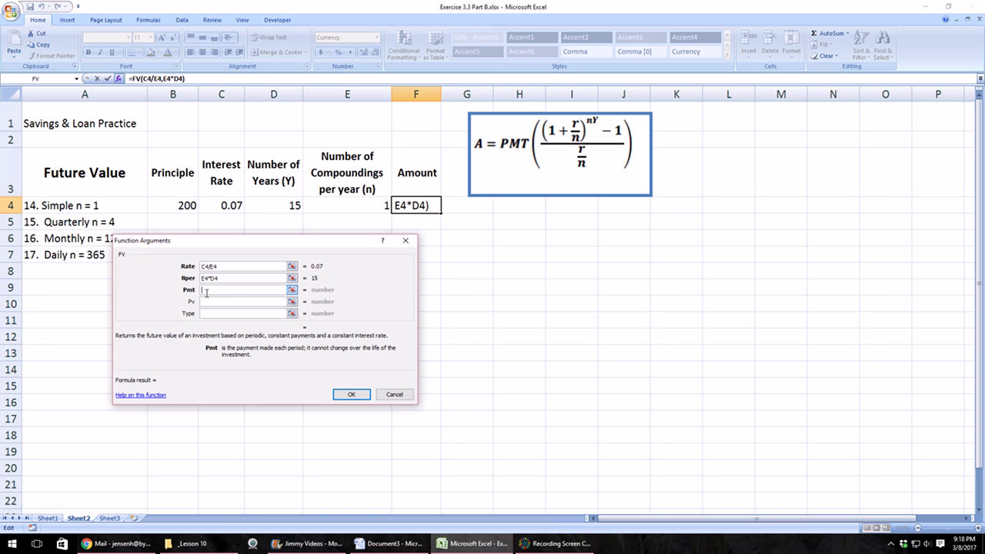
{"action": "type", "text": "0"}
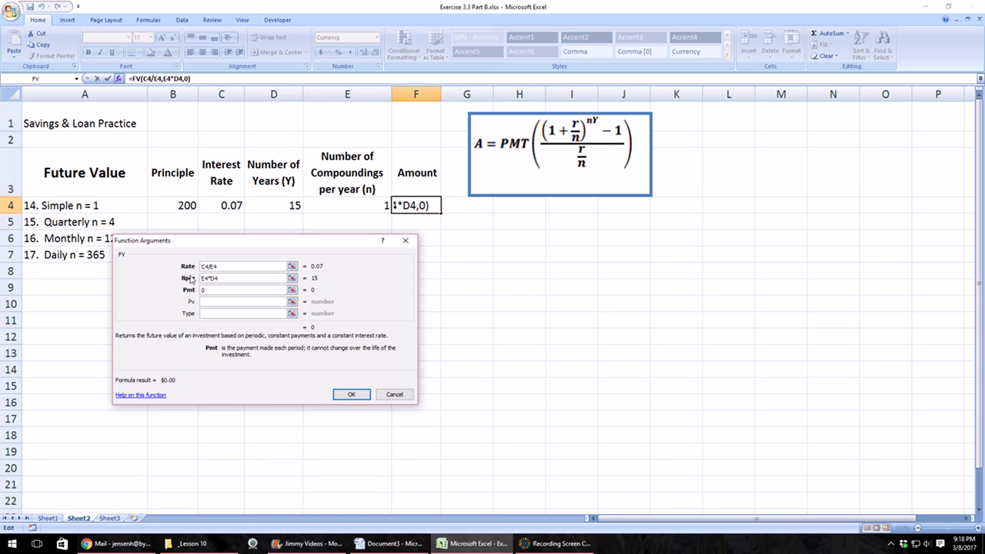
{"action": "key", "text": "Tab"}
{"action": "type", "text": "-"}
{"action": "key", "text": "BackSpace"}
{"action": "left_click", "coordinate": [216, 301]}
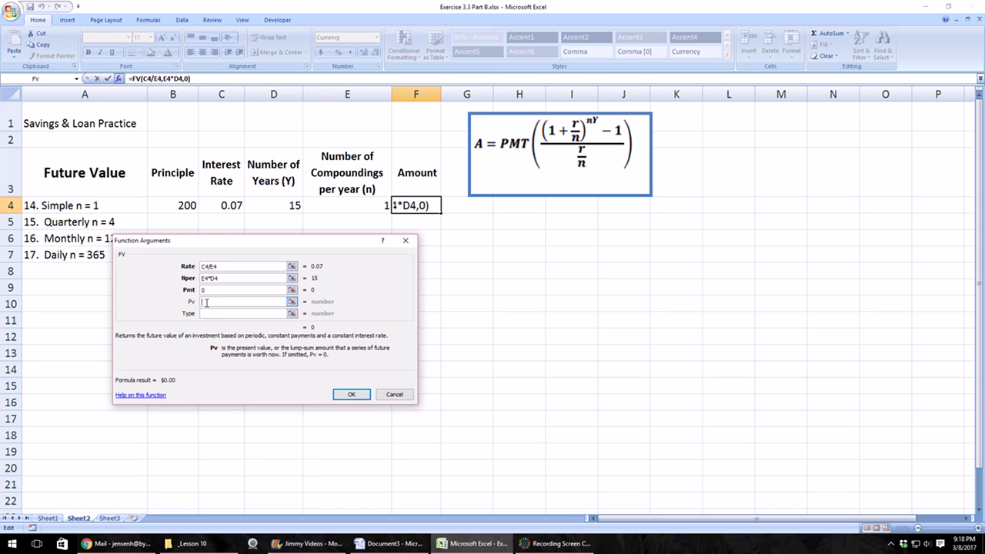
{"action": "type", "text": "-"}
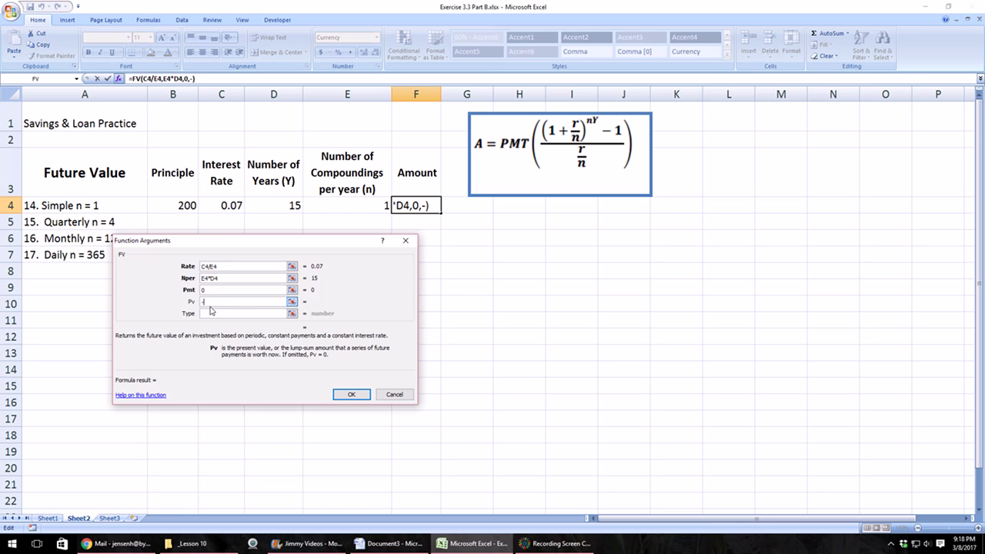
{"action": "left_click", "coordinate": [175, 204]}
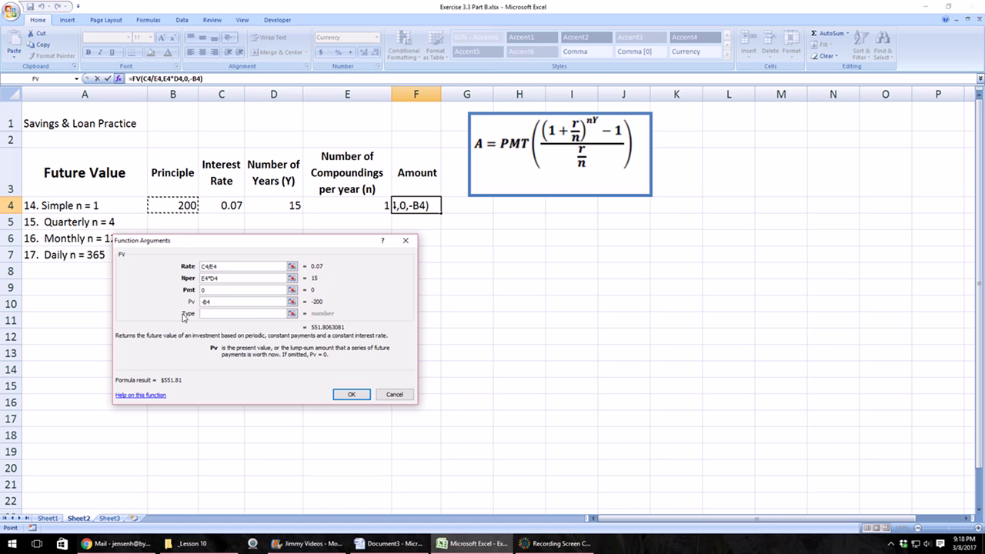
{"action": "left_click", "coordinate": [348, 394]}
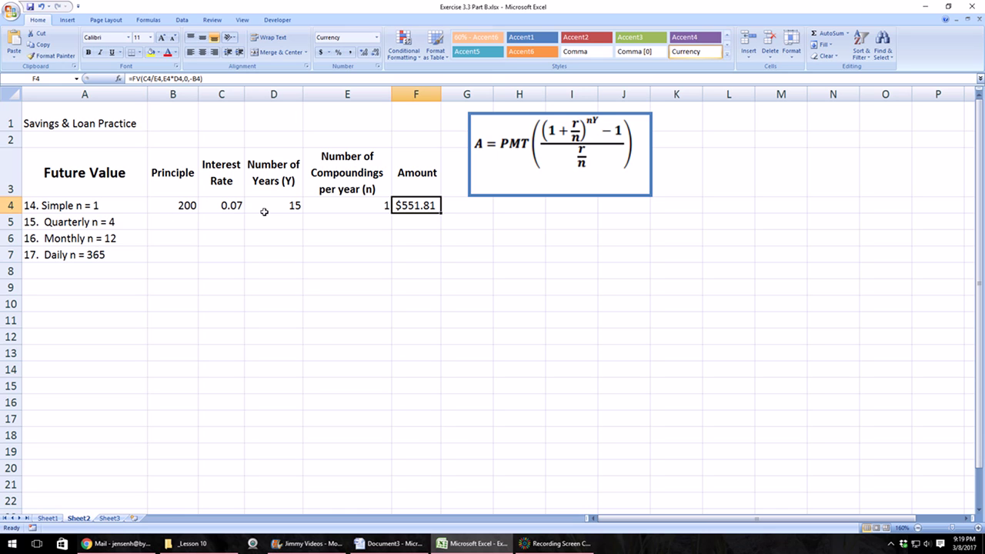
Step: Copy problem 14's 200, 0.07 and 15 down through problem 17
{"action": "left_click_drag", "start_coordinate": [199, 208], "coordinate": [265, 204]}
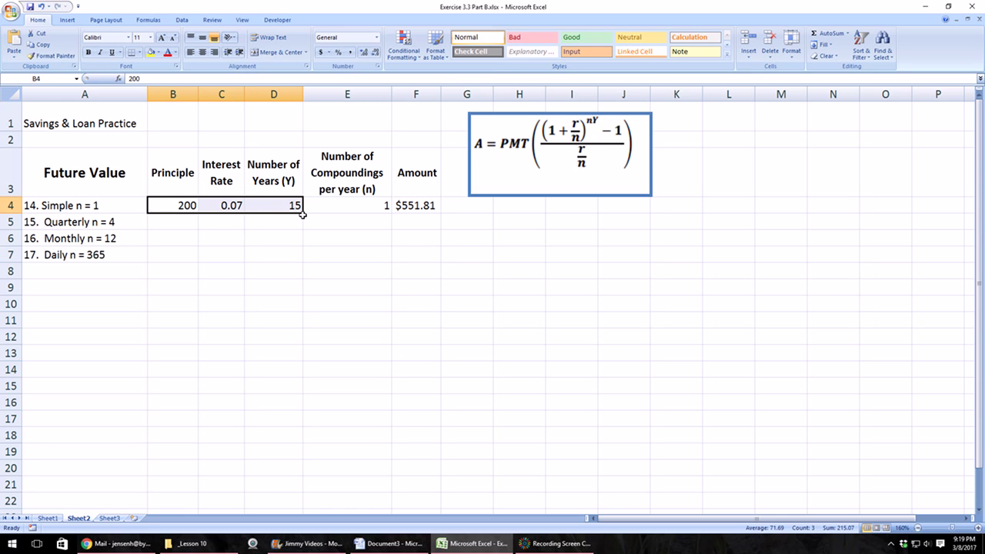
{"action": "left_click_drag", "start_coordinate": [303, 214], "coordinate": [295, 254]}
{"action": "left_click", "coordinate": [251, 283]}
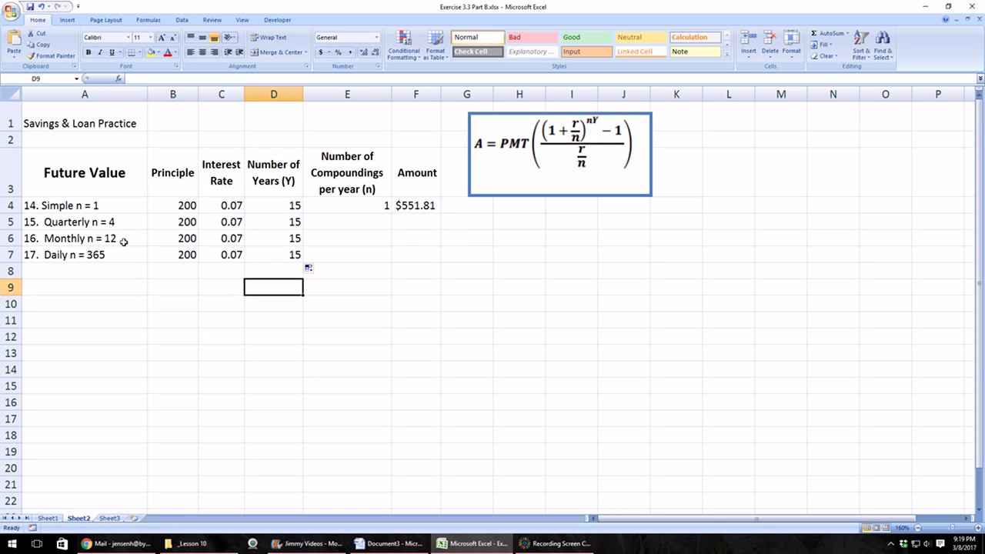
Step: Enter 4, 12 and 365 compoundings per year in E5:E7
{"action": "left_click", "coordinate": [373, 218]}
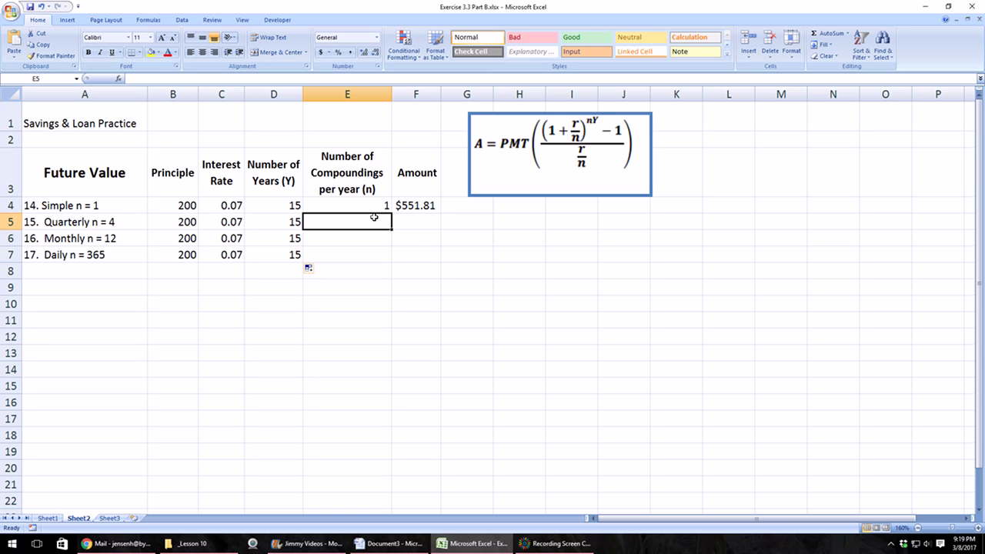
{"action": "type", "text": "4"}
{"action": "key", "text": "Return"}
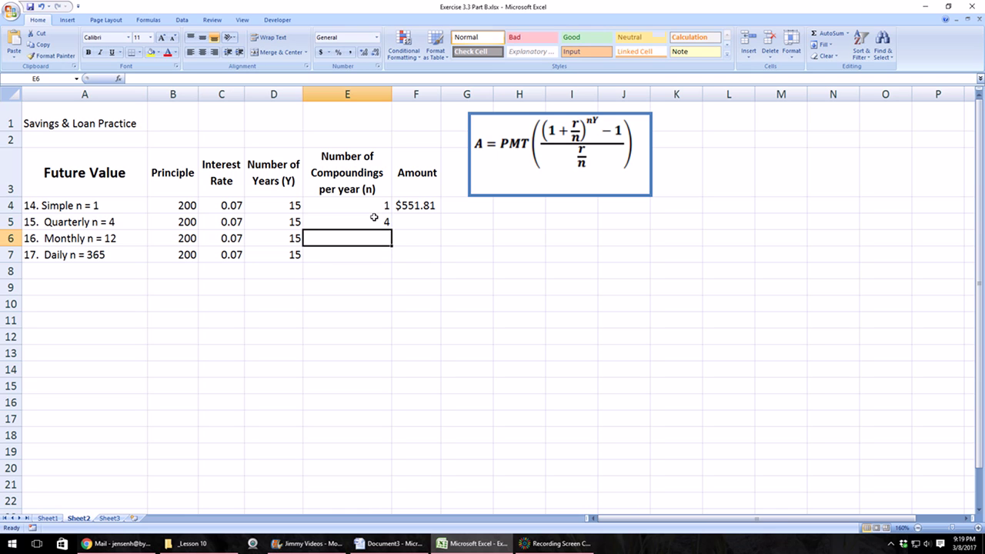
{"action": "type", "text": "12"}
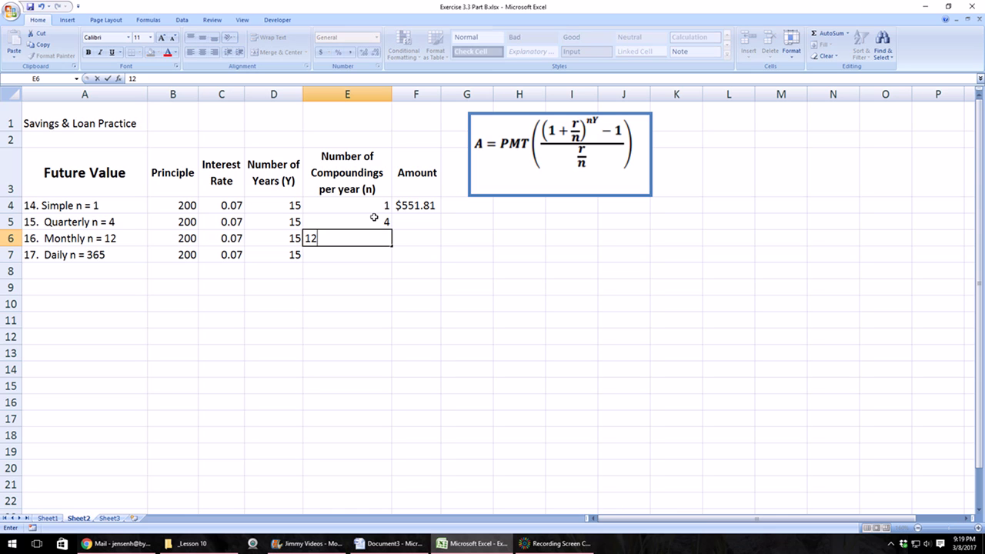
{"action": "key", "text": "Return"}
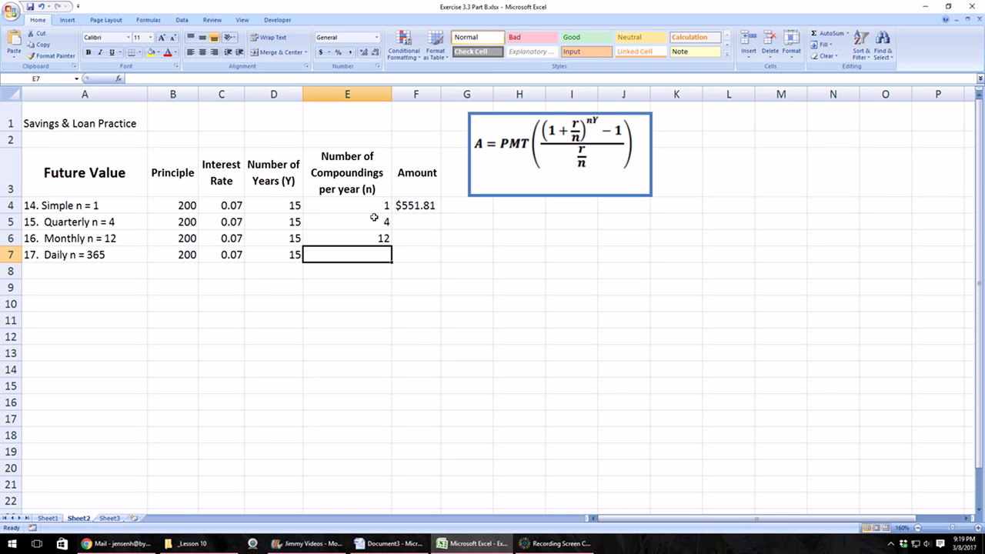
{"action": "type", "text": "365"}
{"action": "key", "text": "Return"}
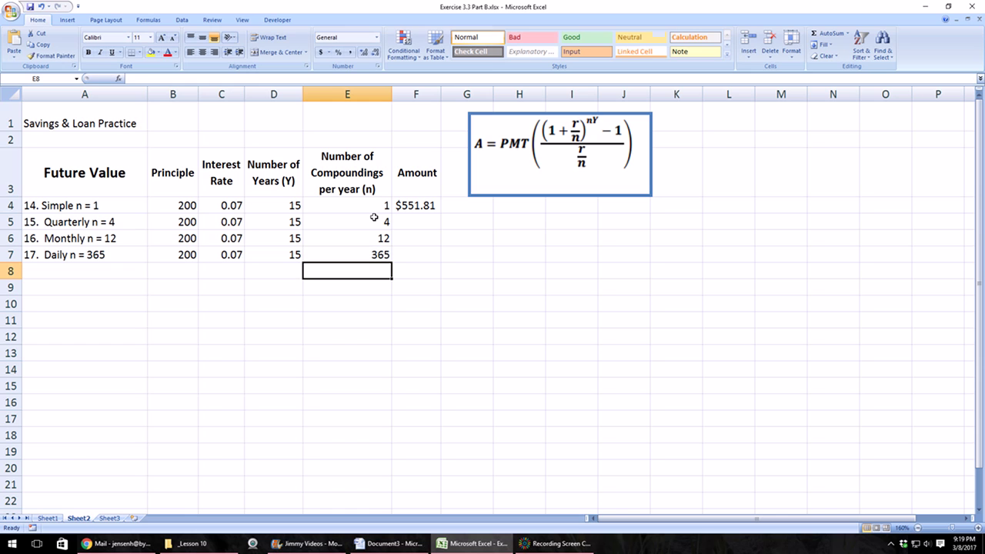
Step: Fill F4's FV formula down to F7, giving $566.36, $569.79 and $571.47
{"action": "left_click", "coordinate": [411, 205]}
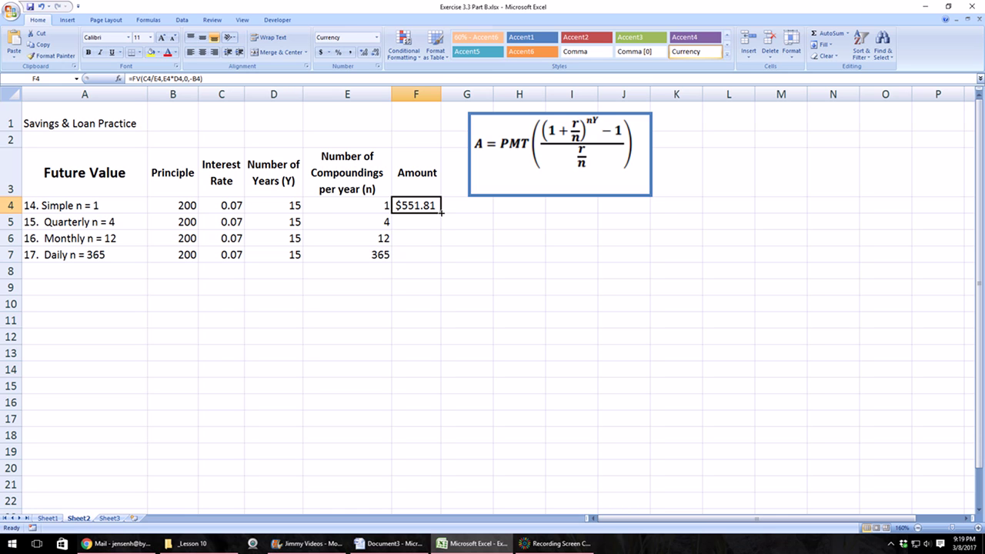
{"action": "left_click_drag", "start_coordinate": [441, 213], "coordinate": [441, 263]}
{"action": "left_click", "coordinate": [467, 286]}
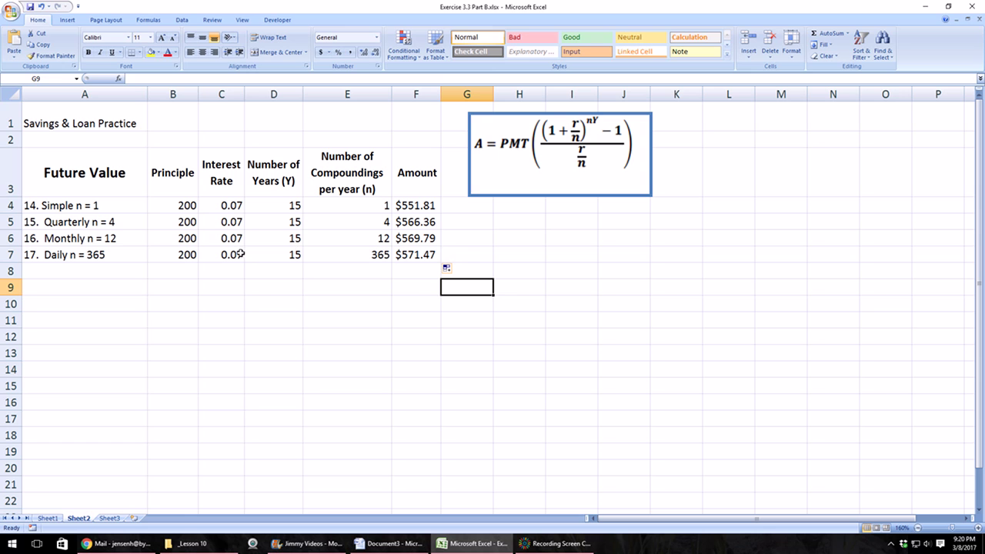
{"action": "left_click", "coordinate": [48, 519]}
{"action": "left_click_drag", "start_coordinate": [220, 200], "coordinate": [220, 247]}
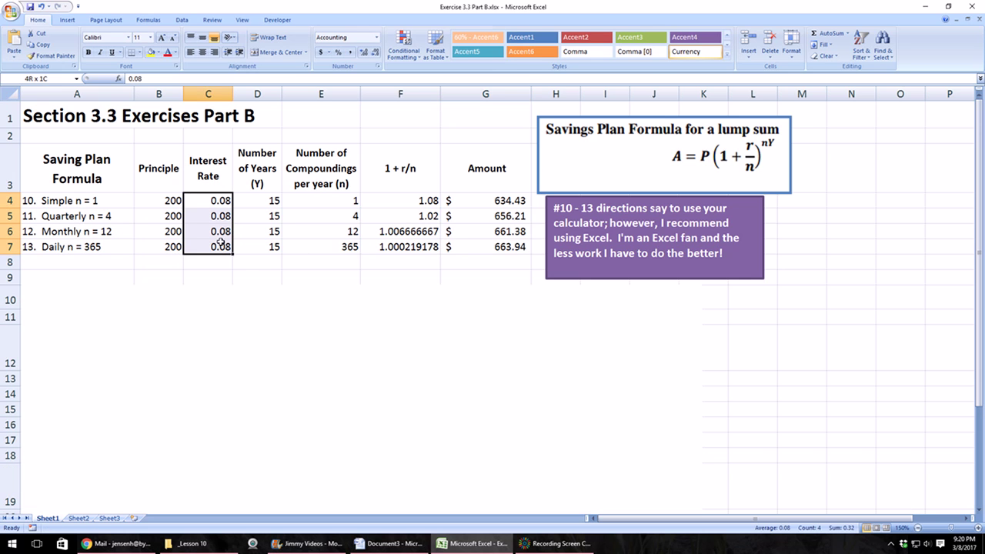
{"action": "left_click", "coordinate": [170, 250]}
{"action": "left_click", "coordinate": [267, 247]}
{"action": "left_click", "coordinate": [350, 247]}
{"action": "left_click", "coordinate": [502, 251]}
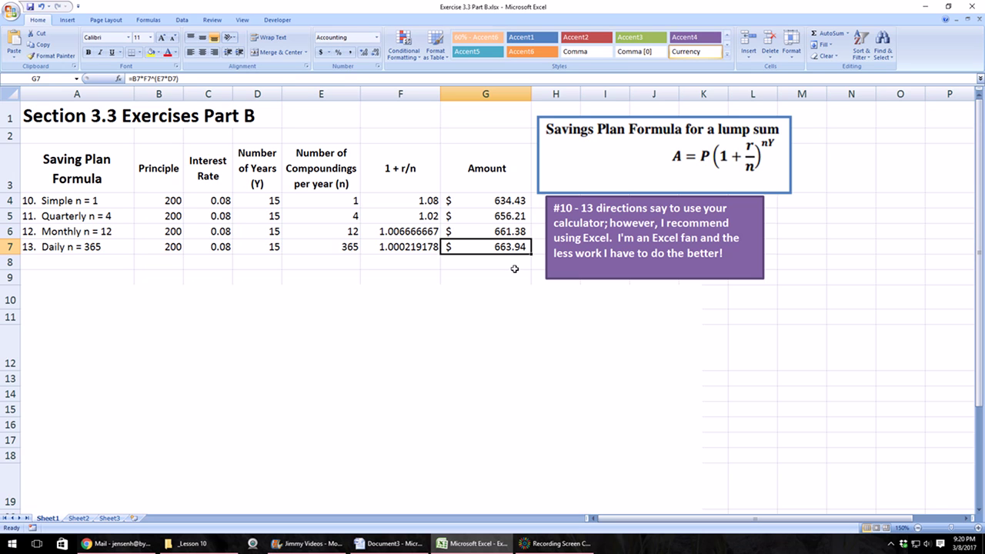
{"action": "left_click", "coordinate": [78, 518]}
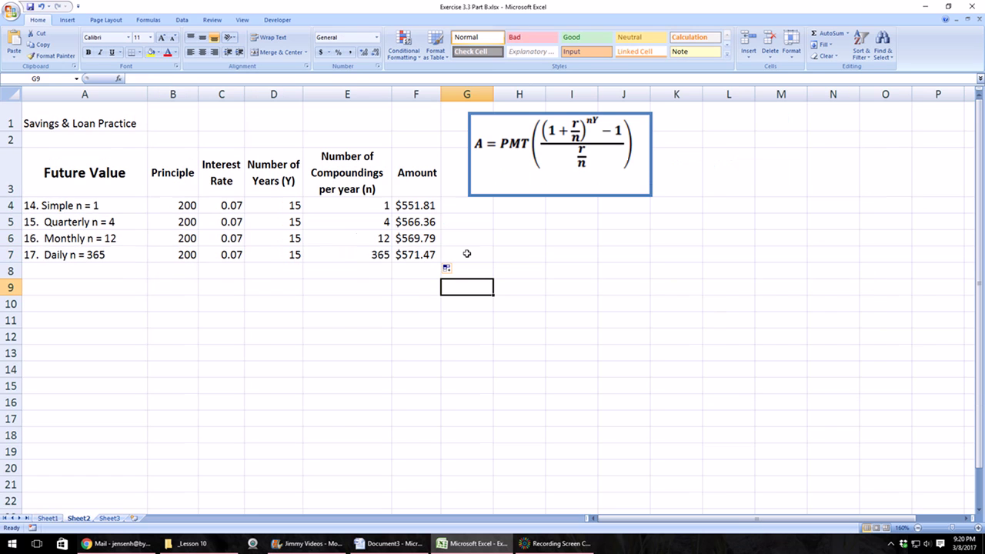
{"action": "left_click", "coordinate": [408, 255]}
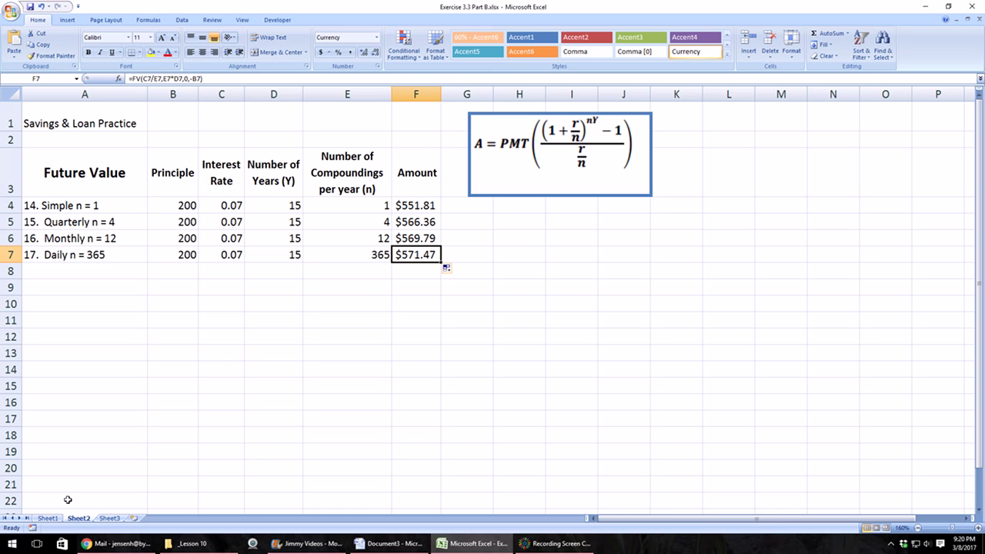
Step: Switch to Sheet3 and review problem #18's principle, rate, years and compoundings cells
{"action": "left_click", "coordinate": [114, 520]}
{"action": "left_click", "coordinate": [395, 385]}
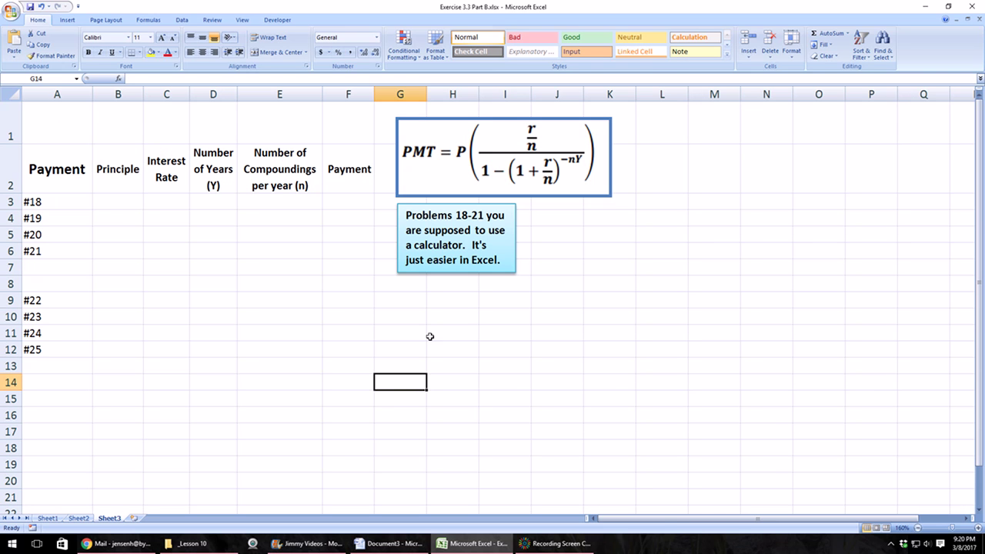
{"action": "left_click", "coordinate": [115, 203]}
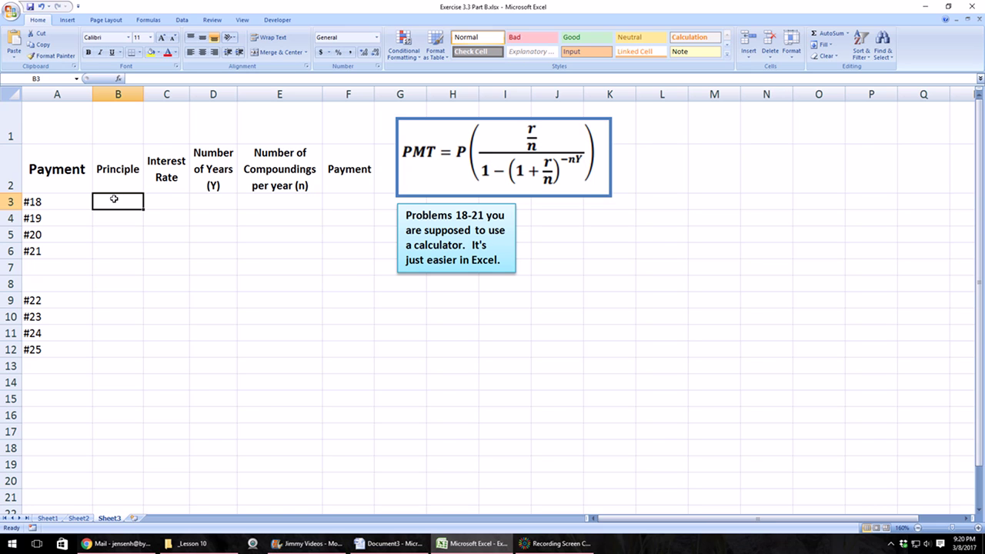
{"action": "left_click", "coordinate": [151, 201]}
{"action": "left_click", "coordinate": [216, 204]}
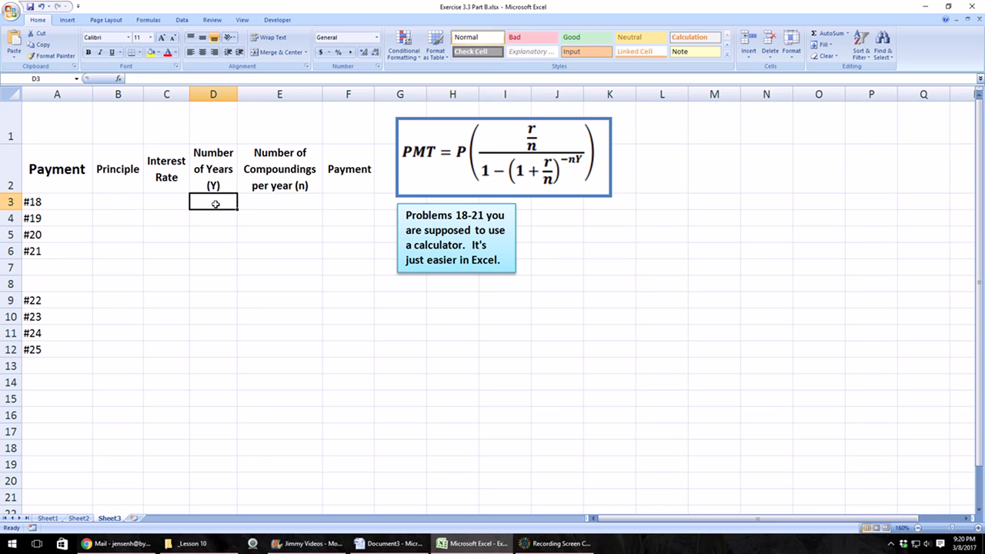
{"action": "left_click", "coordinate": [264, 199]}
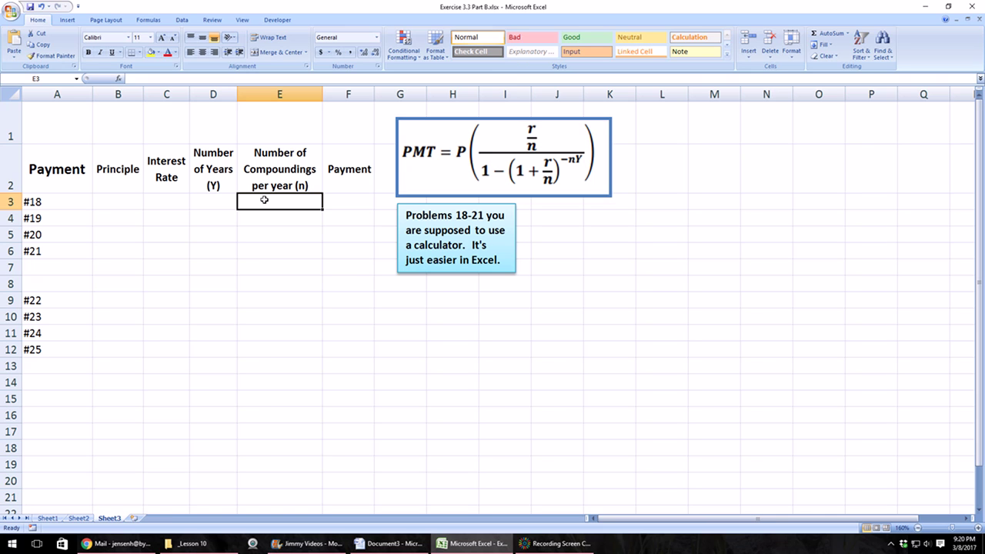
Step: Review the empty Payment column, problems #18–#21 and the PMT formula picture
{"action": "left_click_drag", "start_coordinate": [360, 200], "coordinate": [361, 266]}
{"action": "left_click", "coordinate": [354, 230]}
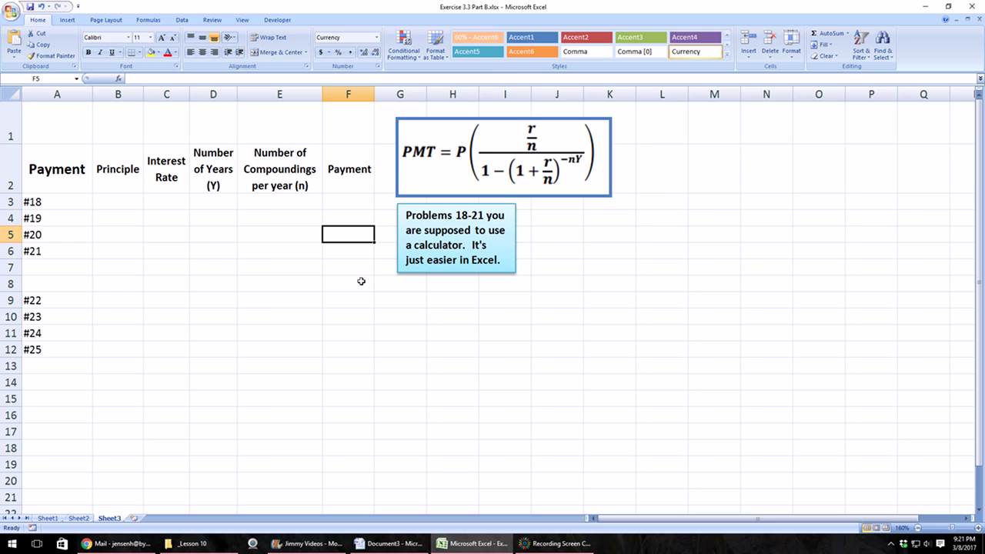
{"action": "left_click_drag", "start_coordinate": [49, 203], "coordinate": [71, 253]}
{"action": "left_click", "coordinate": [576, 157]}
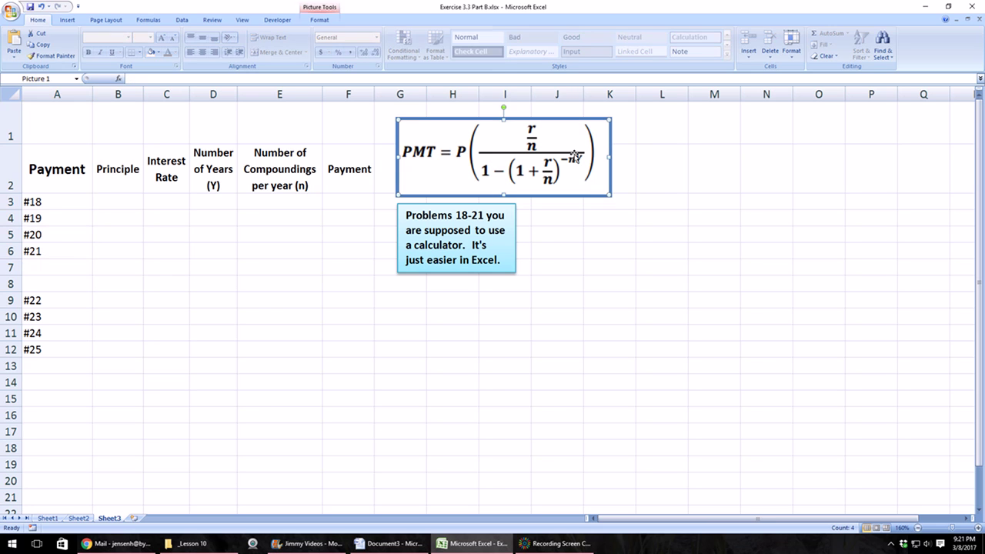
{"action": "left_click", "coordinate": [586, 231]}
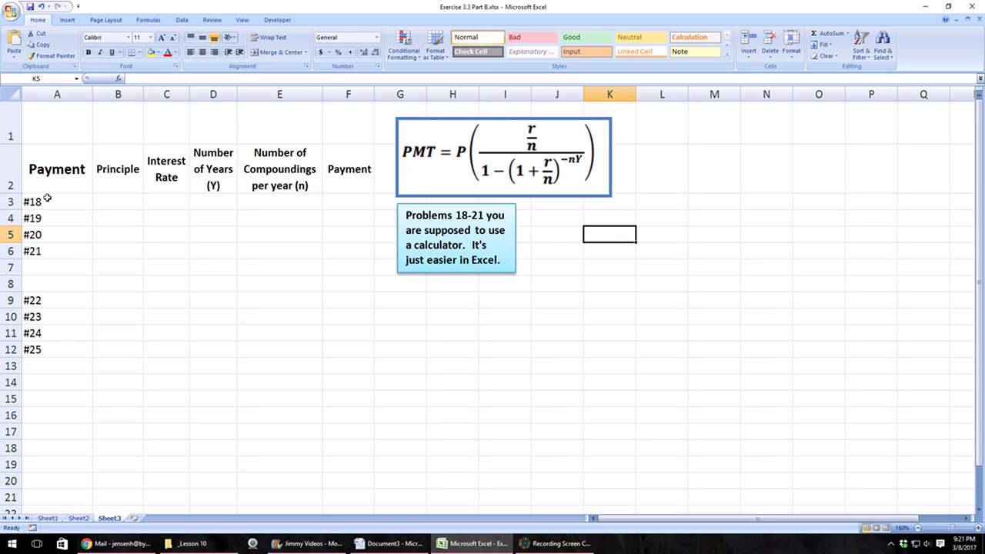
Step: Enter principle 300, rate 0.08, 2 years and 12 compoundings in problem #18's row
{"action": "left_click_drag", "start_coordinate": [53, 199], "coordinate": [61, 348]}
{"action": "left_click", "coordinate": [129, 274]}
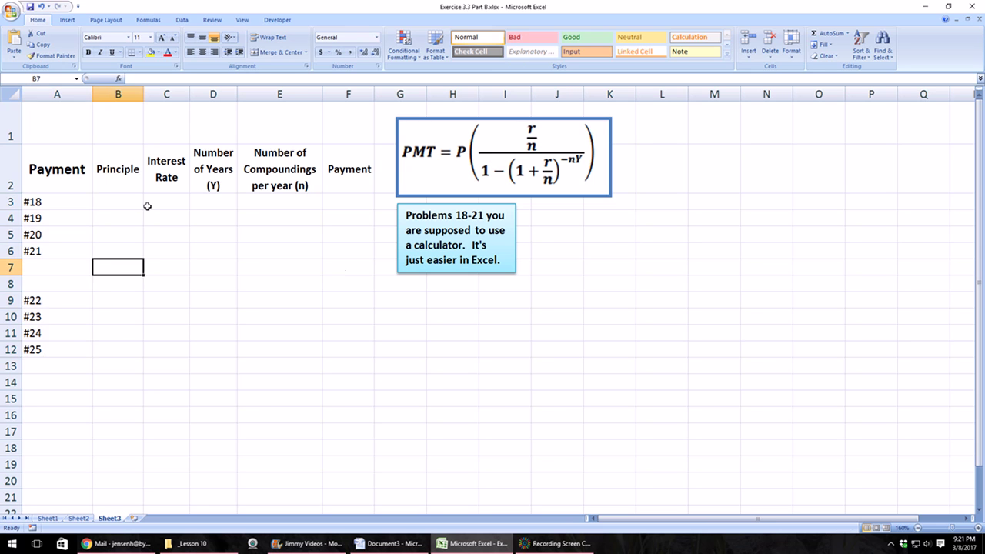
{"action": "left_click", "coordinate": [119, 201]}
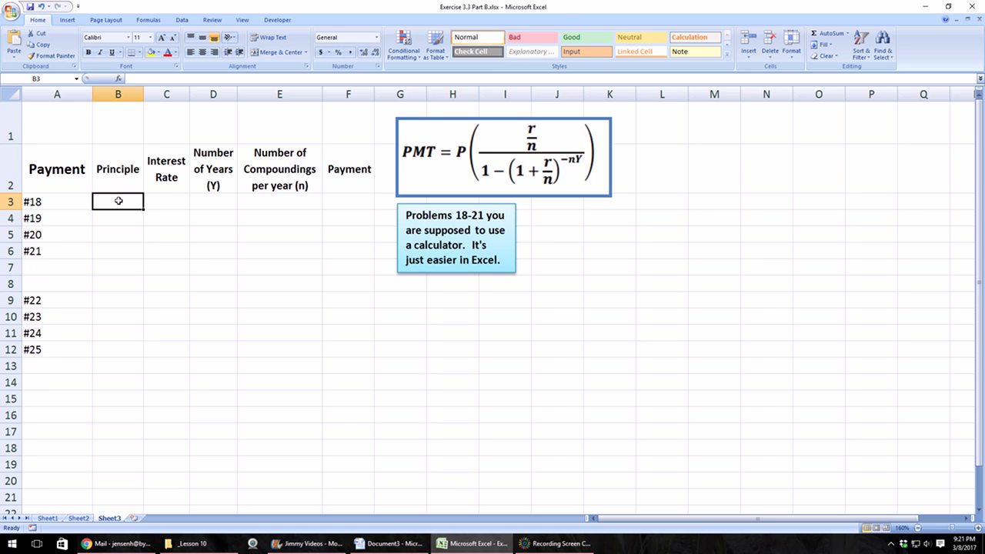
{"action": "type", "text": "300"}
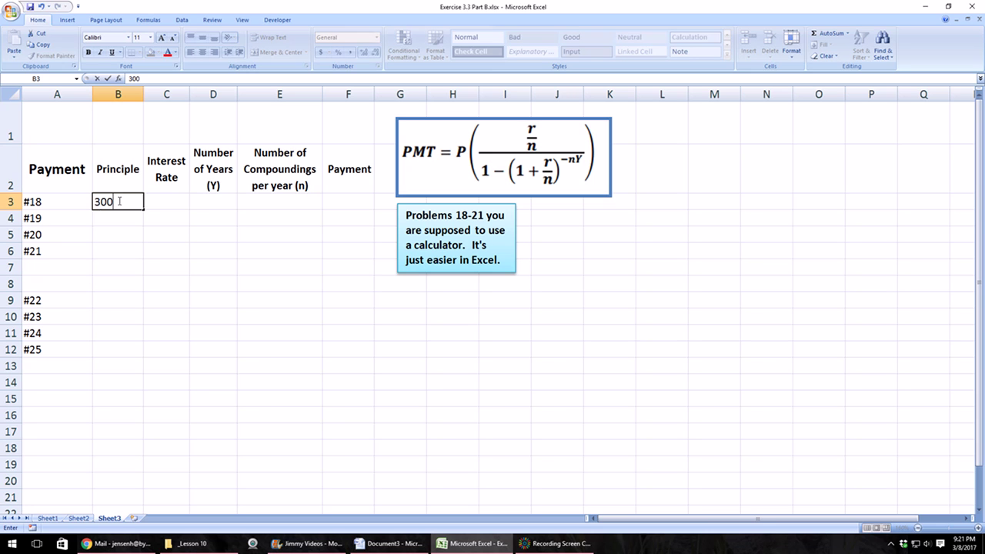
{"action": "key", "text": "Tab"}
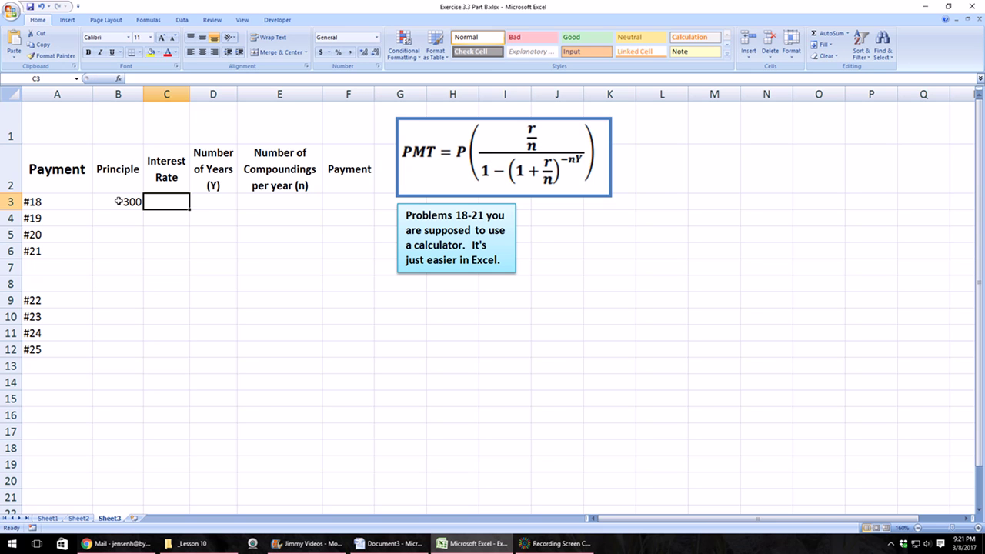
{"action": "type", "text": "0.08"}
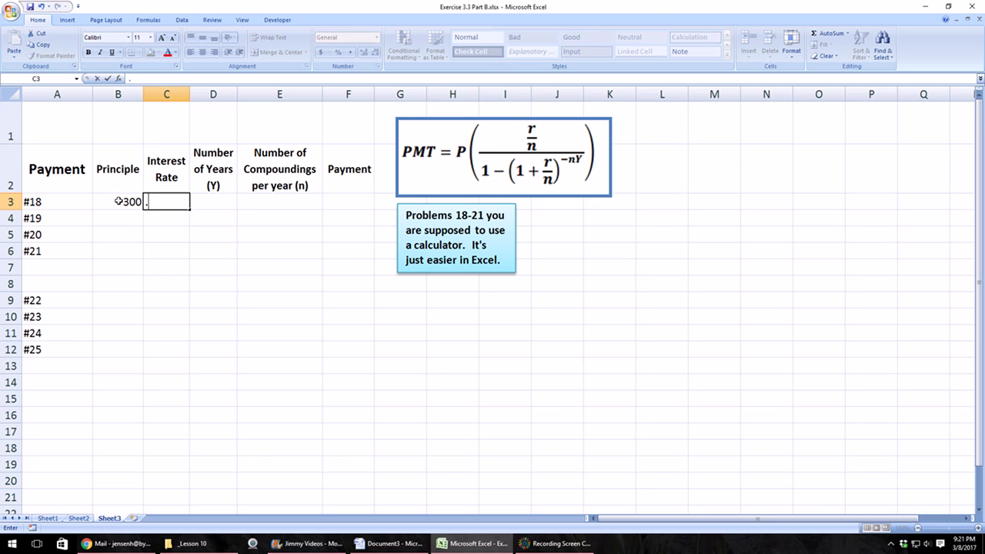
{"action": "key", "text": "Tab"}
{"action": "type", "text": "2"}
{"action": "key", "text": "Tab"}
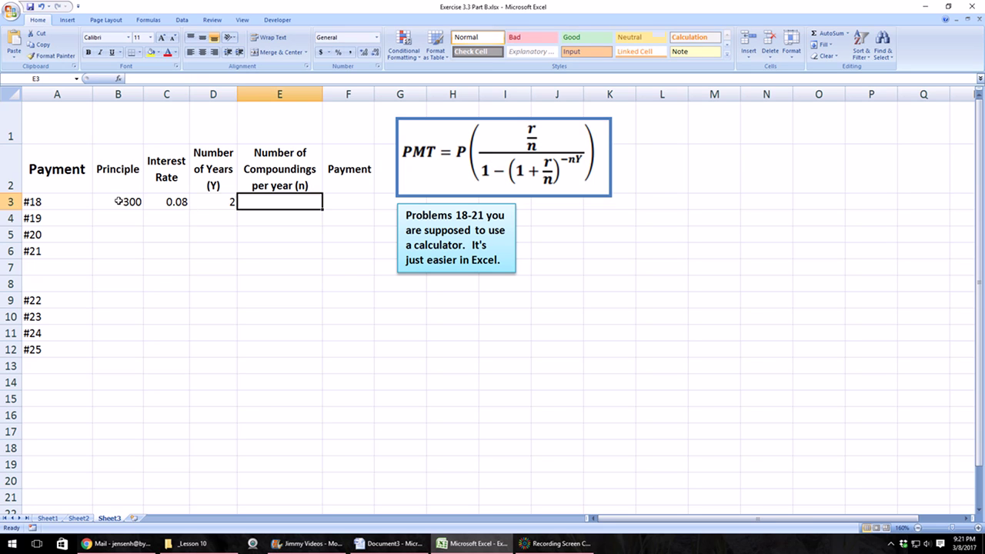
{"action": "type", "text": "12"}
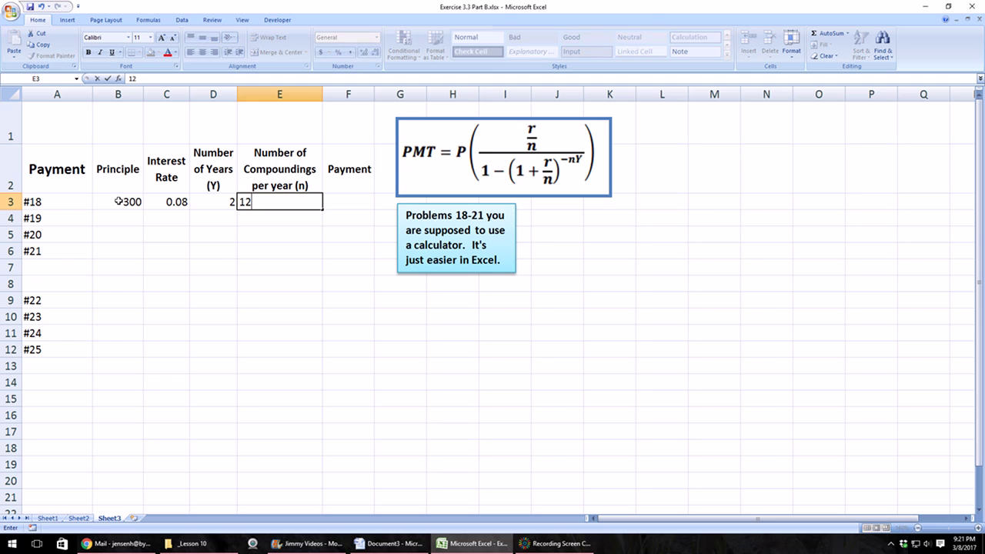
{"action": "key", "text": "Tab"}
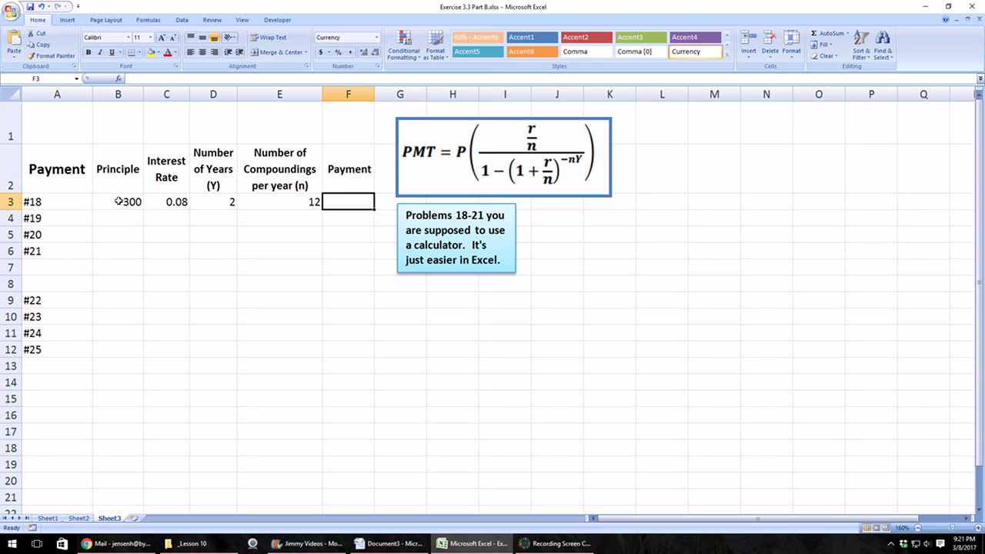
Step: Insert a PMT function in problem #18's Payment cell with rate C3/E3
{"action": "left_click", "coordinate": [119, 79]}
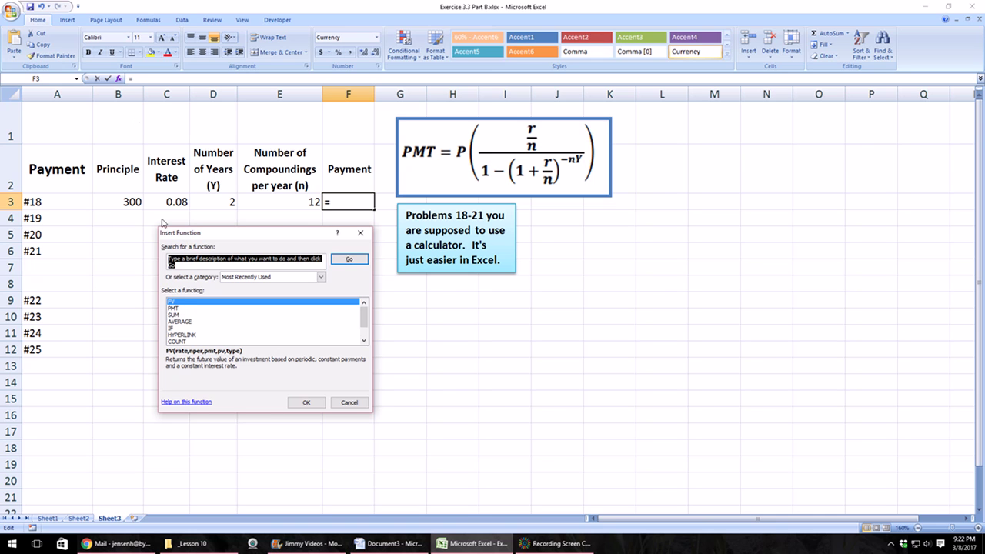
{"action": "left_click", "coordinate": [173, 308]}
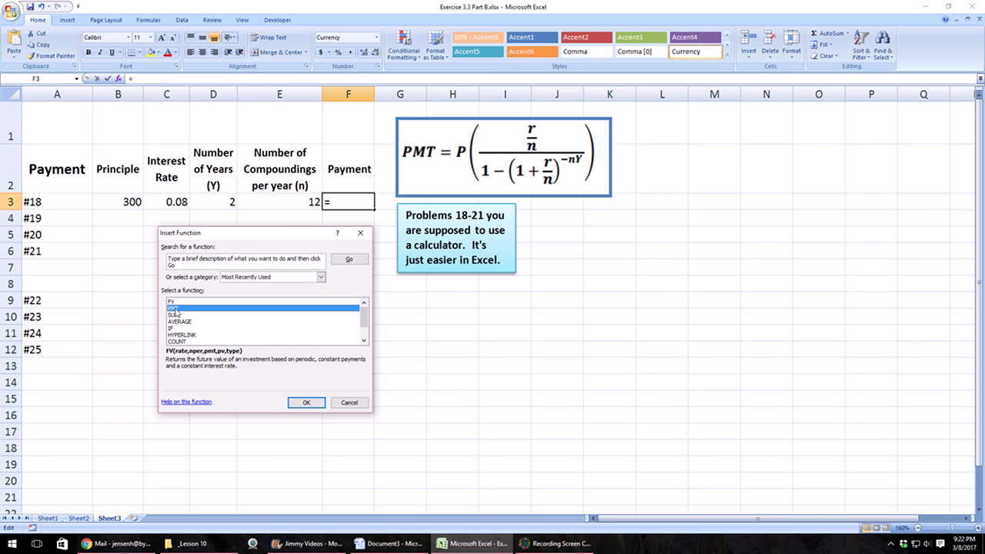
{"action": "left_click", "coordinate": [306, 402]}
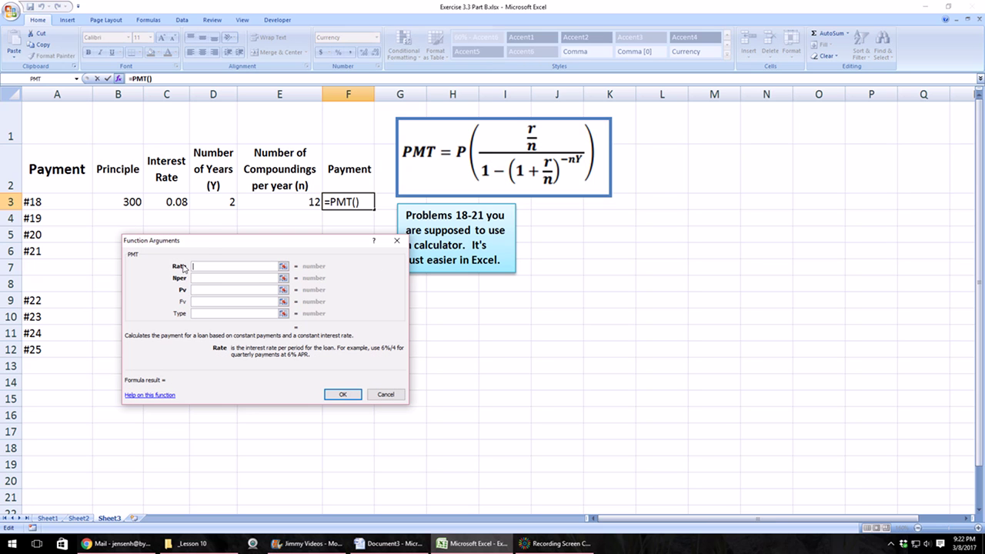
{"action": "left_click", "coordinate": [179, 201]}
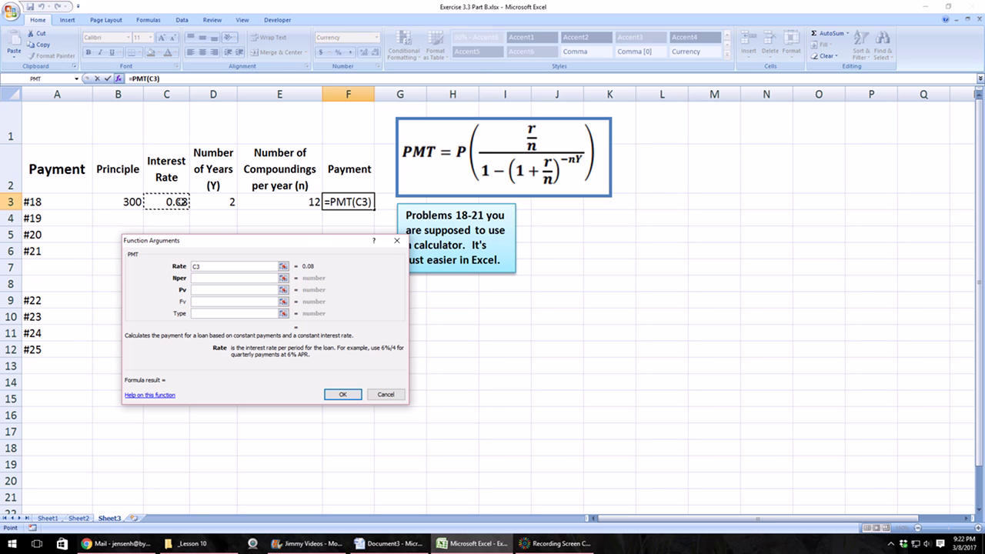
{"action": "type", "text": "/"}
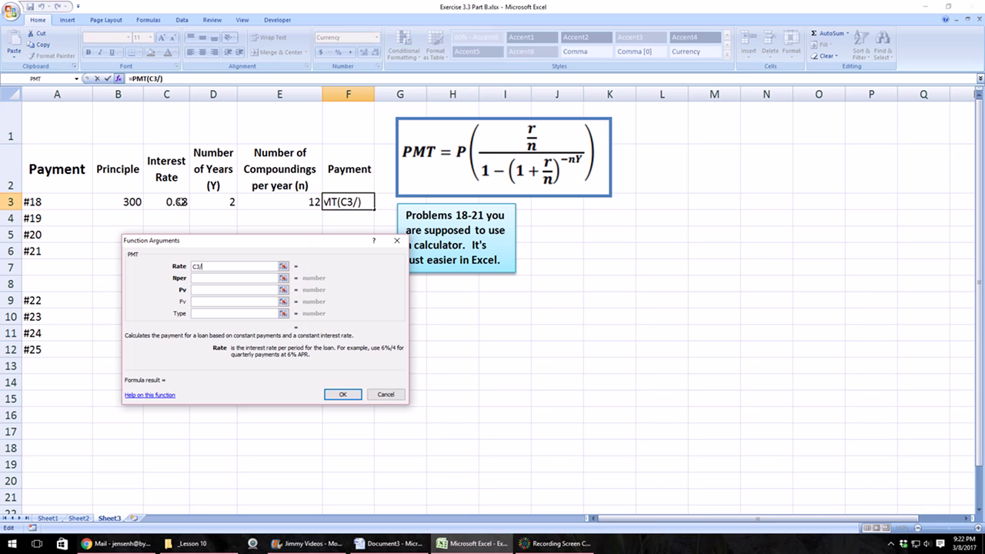
{"action": "left_click", "coordinate": [270, 201]}
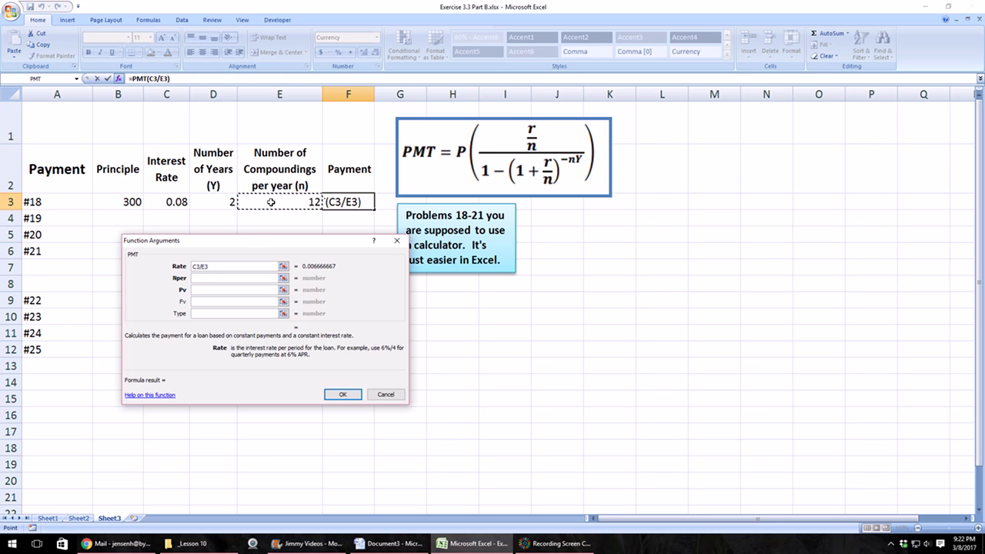
Step: Set the PMT number of periods to E3*D3, giving 24
{"action": "left_click", "coordinate": [200, 278]}
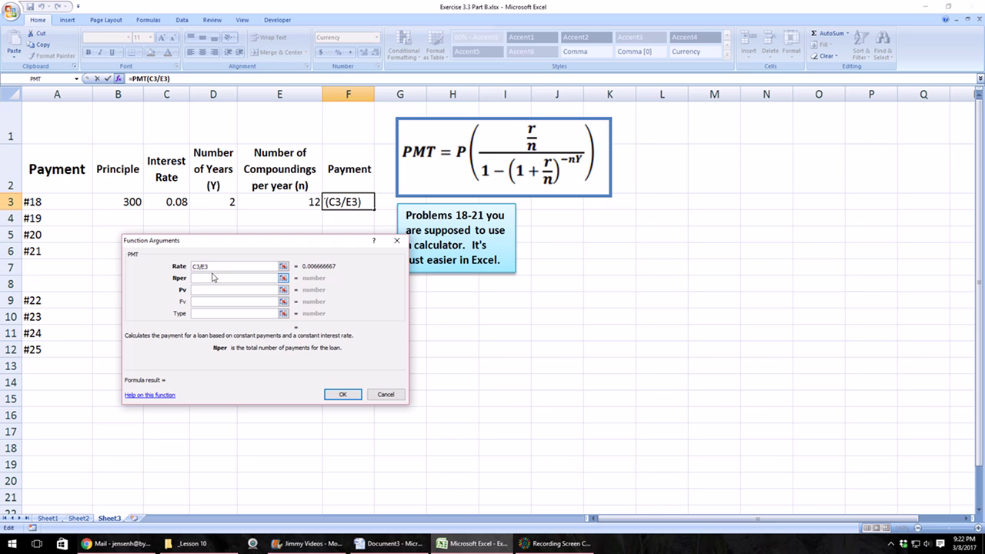
{"action": "left_click", "coordinate": [282, 204]}
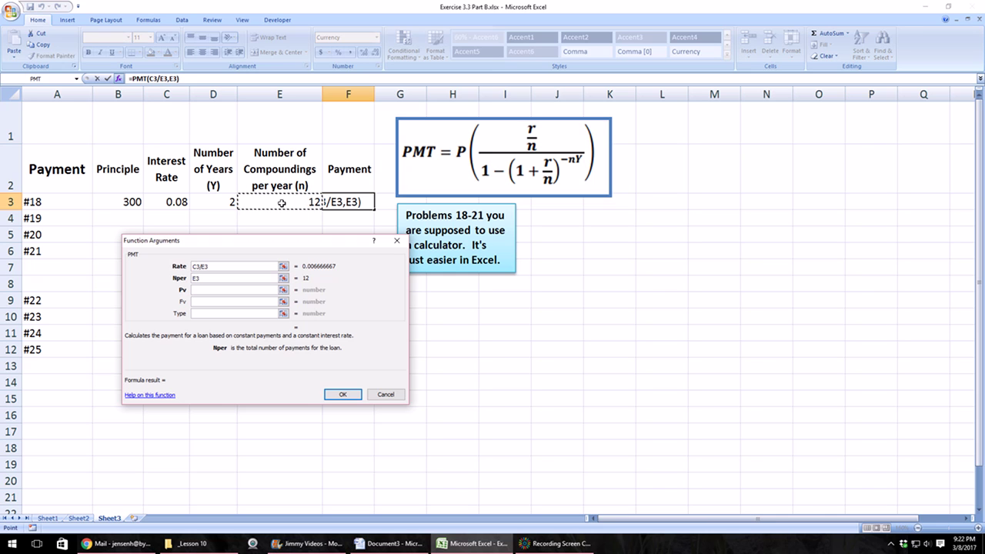
{"action": "type", "text": "*"}
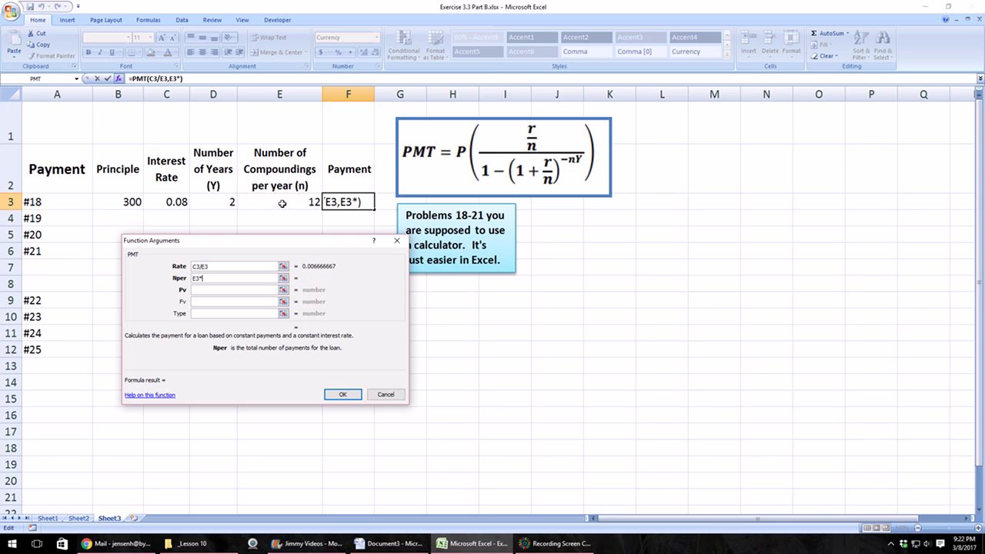
{"action": "left_click", "coordinate": [216, 204]}
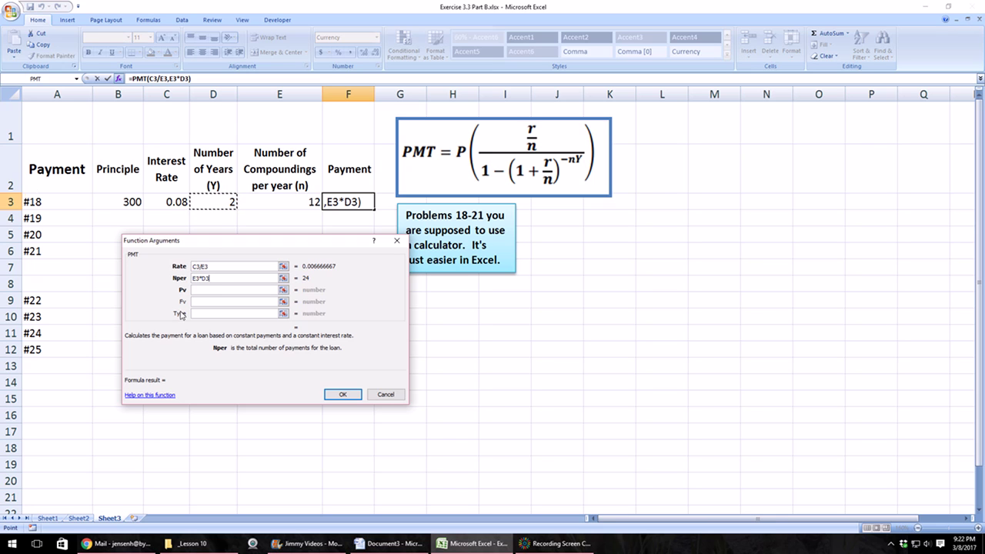
{"action": "left_click", "coordinate": [193, 290]}
{"action": "left_click", "coordinate": [198, 290]}
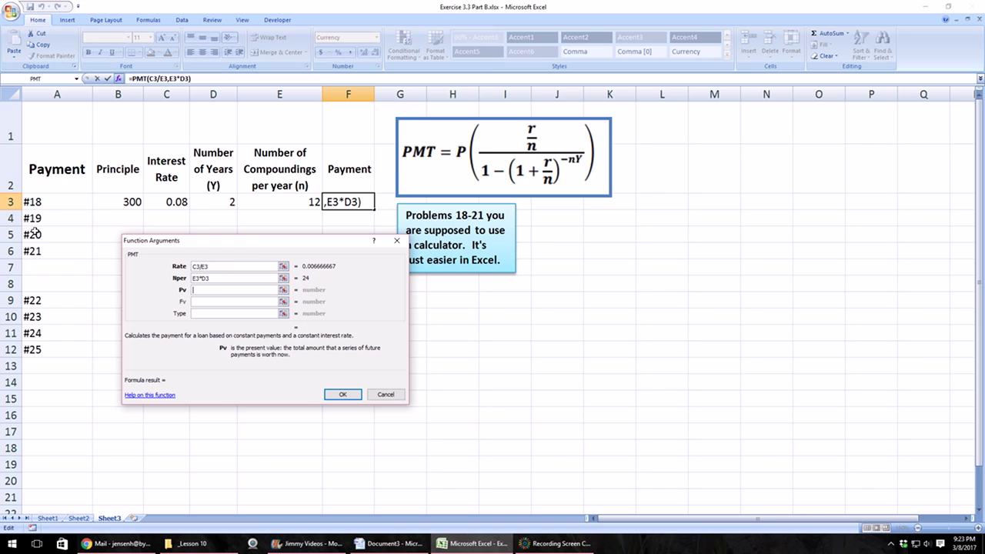
Step: Finish the formula as =PMT(C3/E3,E3*D3,B3,0), showing a payment of ($13.57)
{"action": "left_click", "coordinate": [113, 203]}
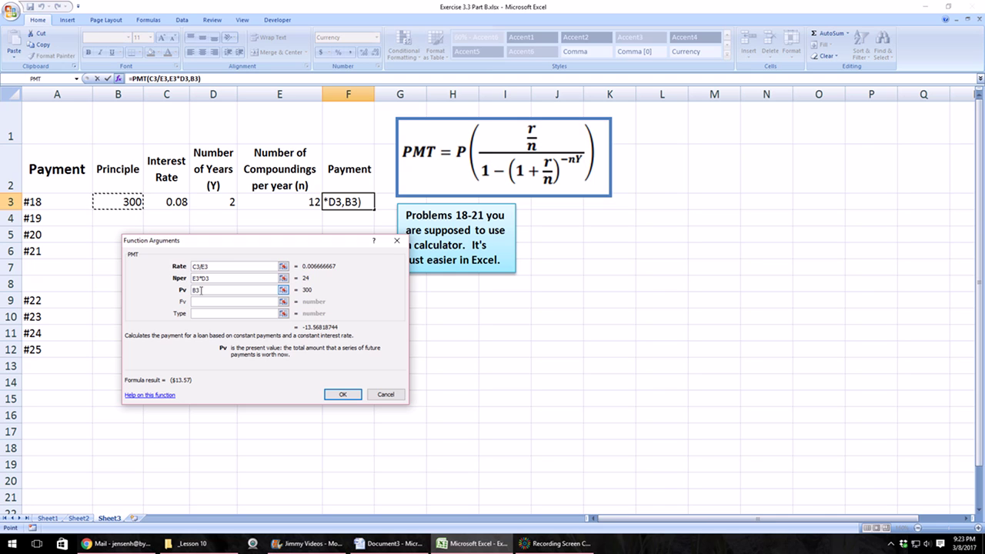
{"action": "left_click", "coordinate": [204, 301]}
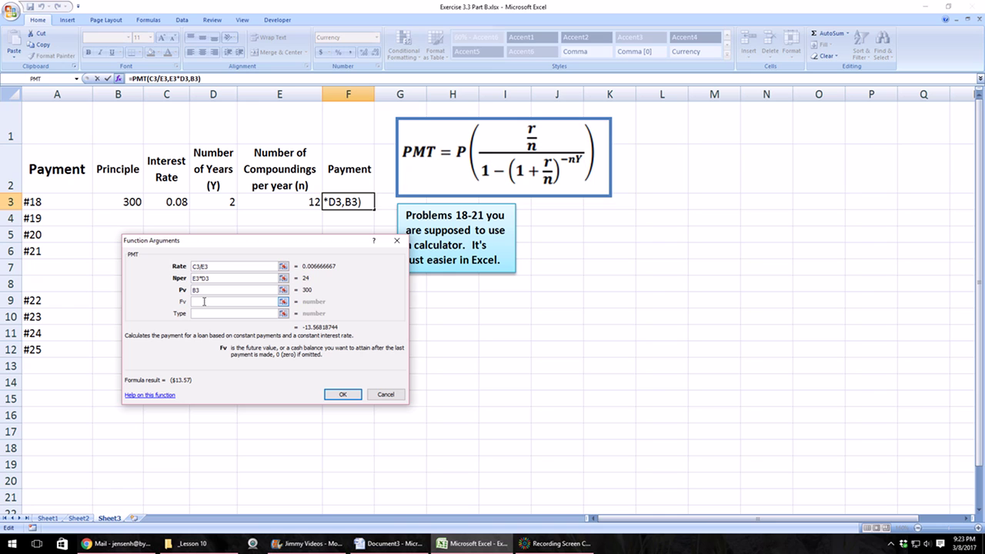
{"action": "type", "text": "0"}
{"action": "left_click", "coordinate": [339, 394]}
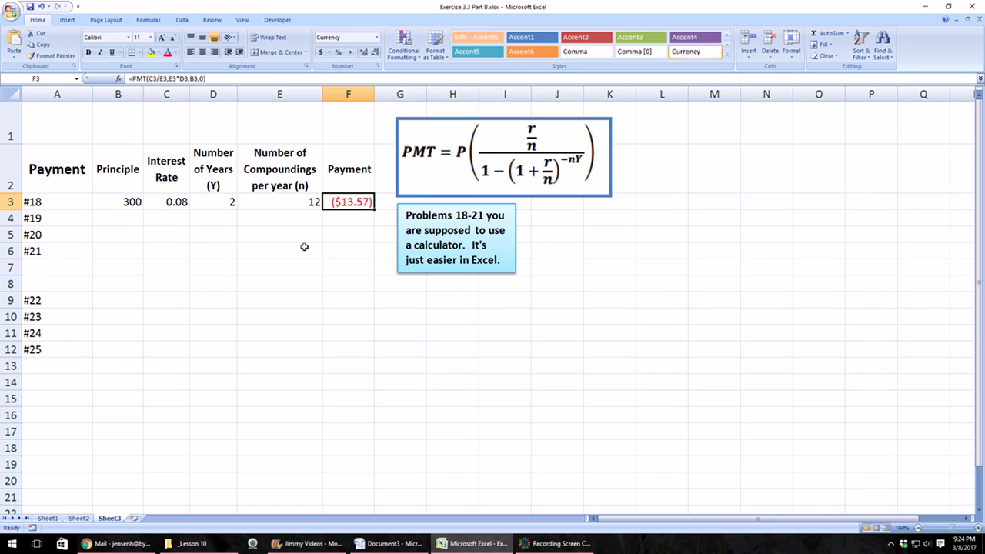
Step: Enter principle 3000, rate 0.09, 5 years and 12 compoundings in problem #19's row
{"action": "left_click", "coordinate": [121, 214]}
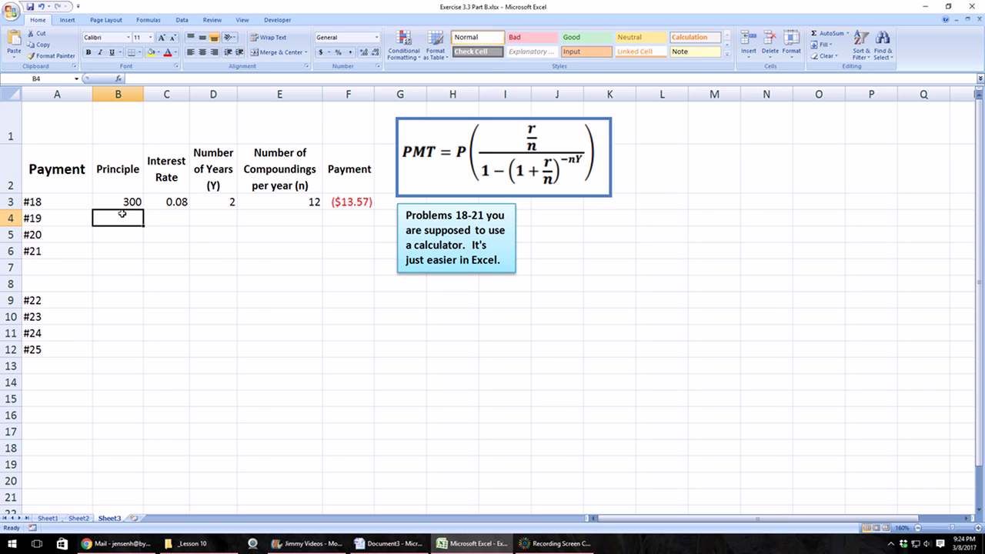
{"action": "type", "text": "3000"}
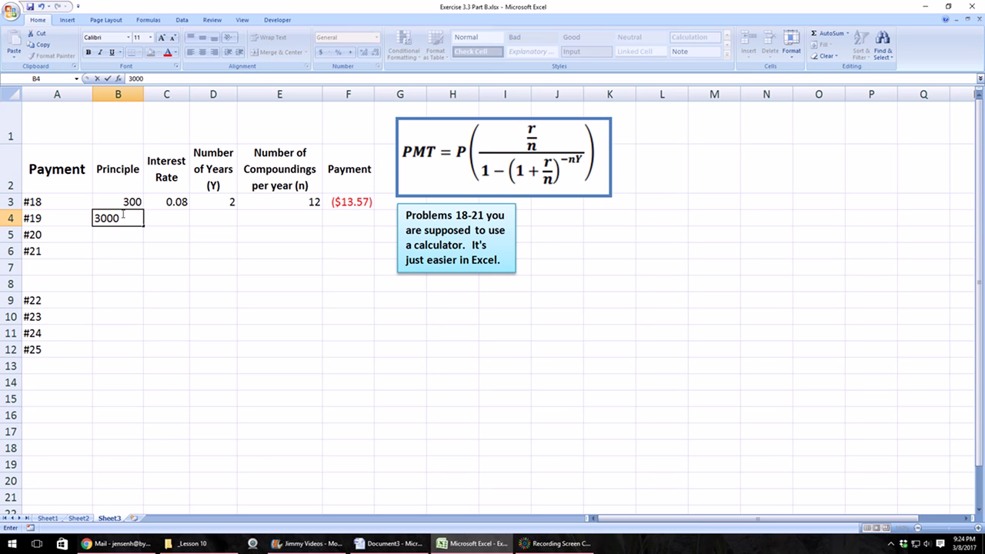
{"action": "key", "text": "Tab"}
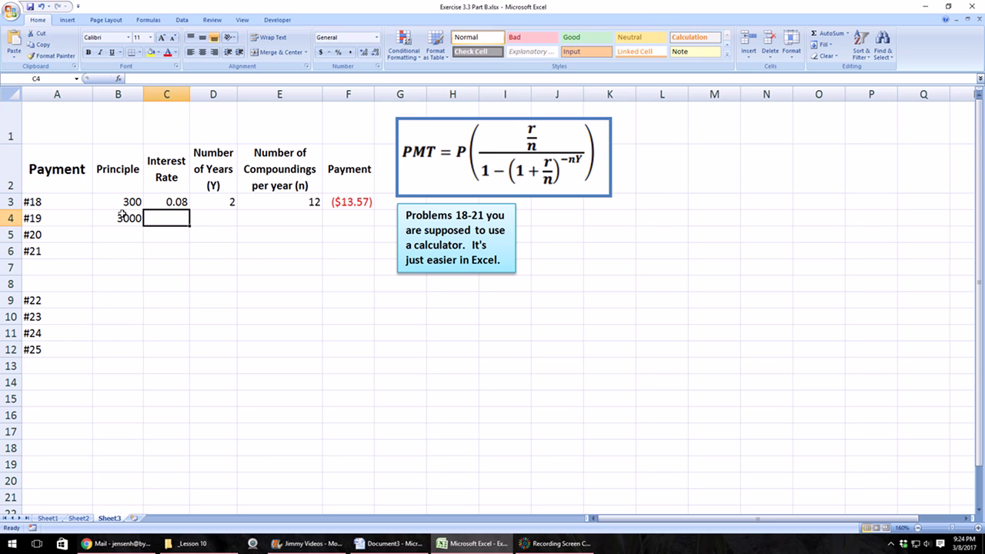
{"action": "type", "text": ".09"}
{"action": "key", "text": "Tab"}
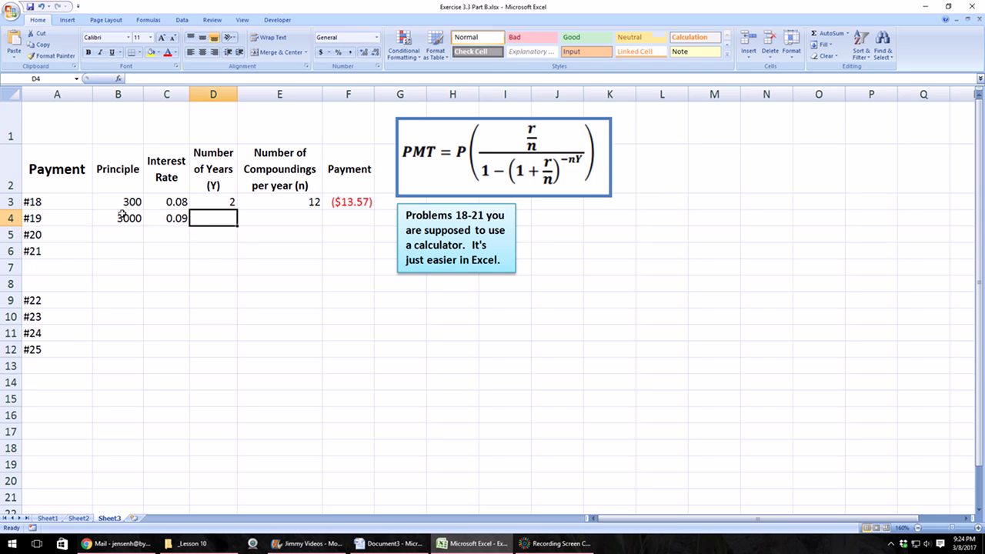
{"action": "type", "text": "5"}
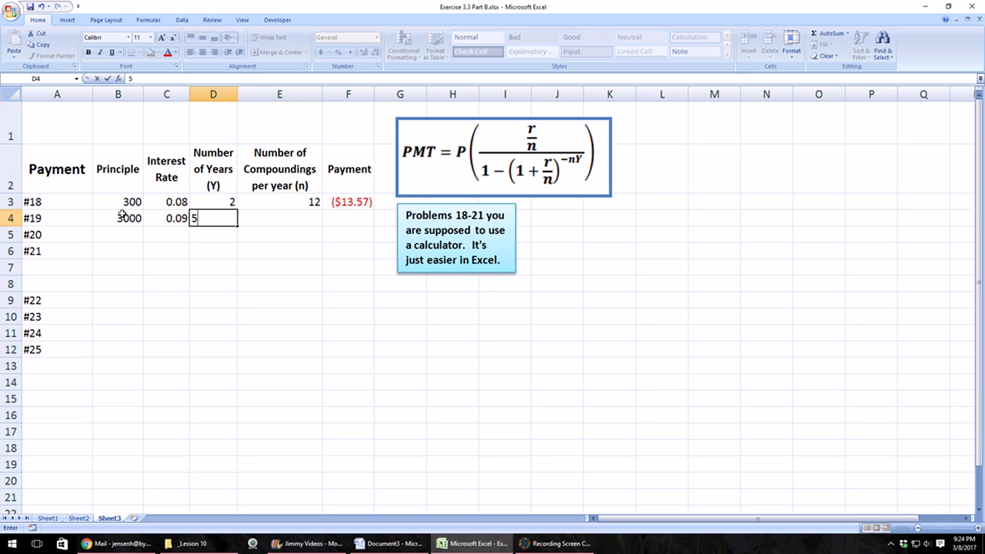
{"action": "key", "text": "Tab"}
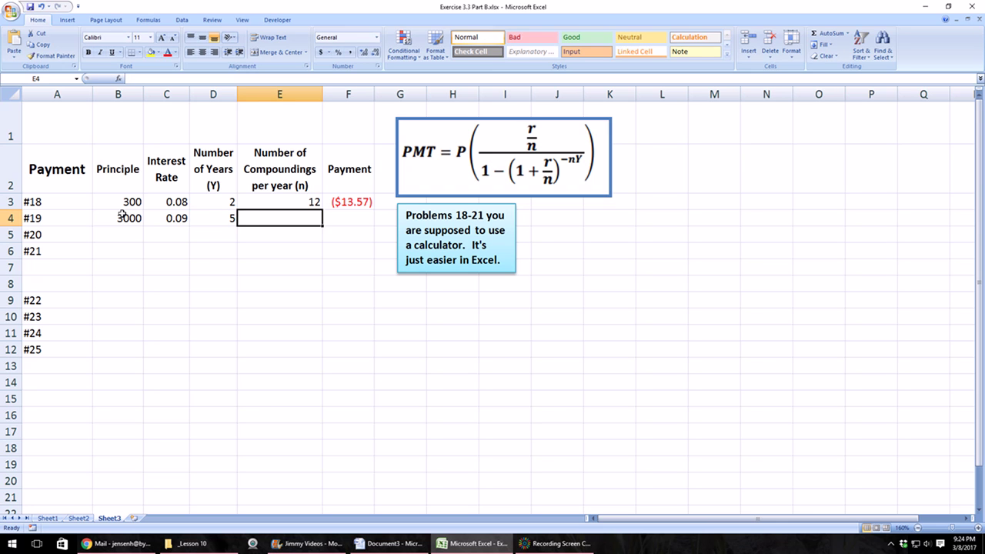
{"action": "type", "text": "12"}
{"action": "key", "text": "Tab"}
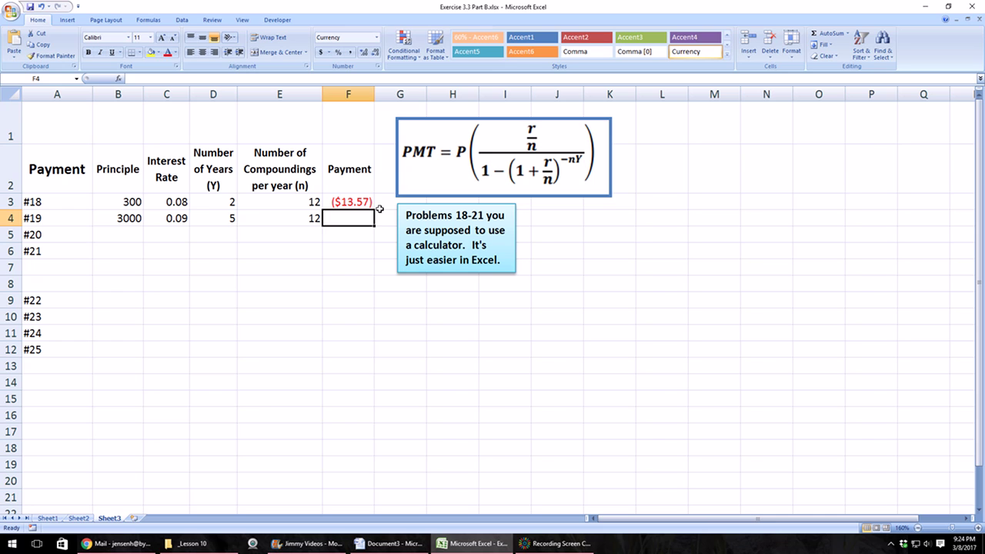
{"action": "left_click", "coordinate": [354, 200]}
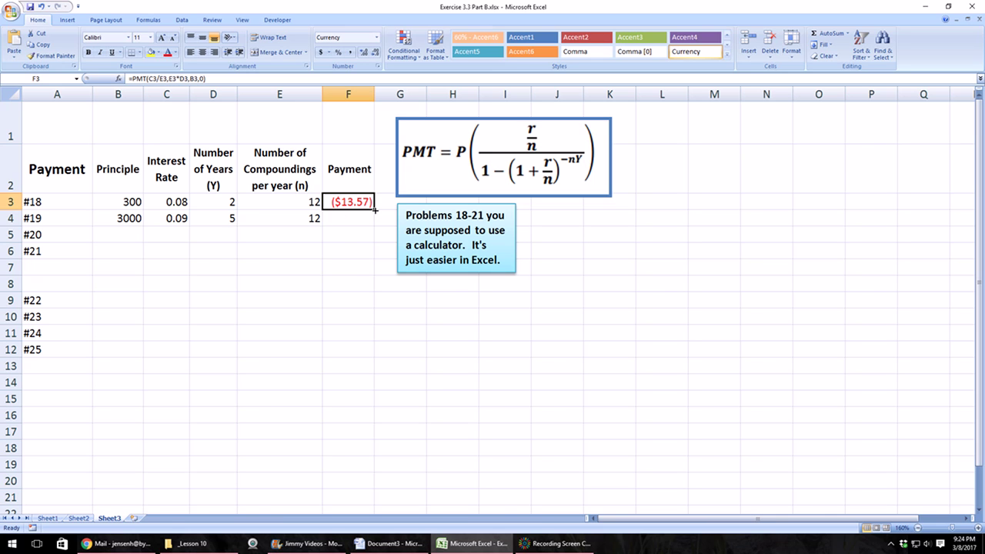
Step: Fill the PMT formula from F3 into F4, giving ($62.28), and check #19's inputs
{"action": "left_click_drag", "start_coordinate": [375, 209], "coordinate": [377, 225]}
{"action": "left_click", "coordinate": [337, 244]}
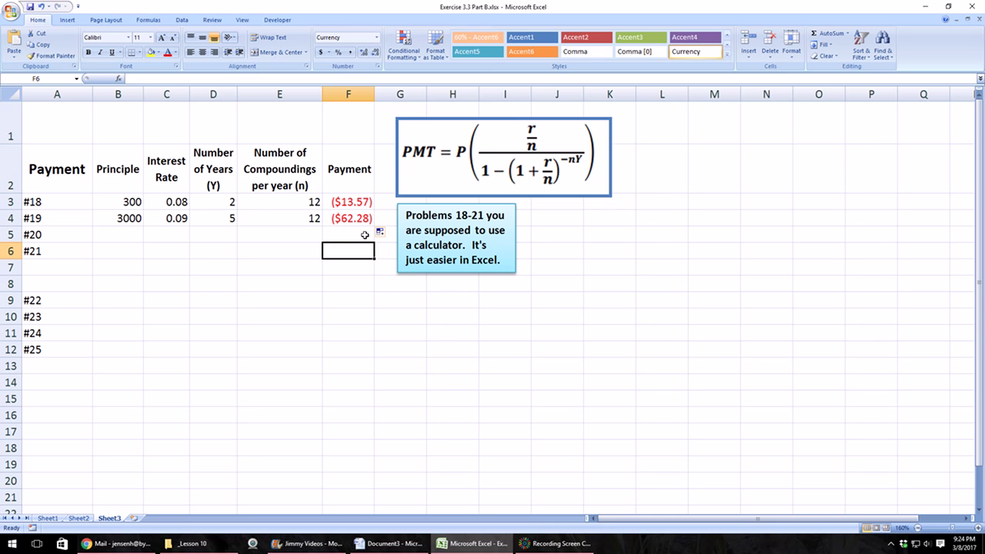
{"action": "left_click", "coordinate": [224, 216]}
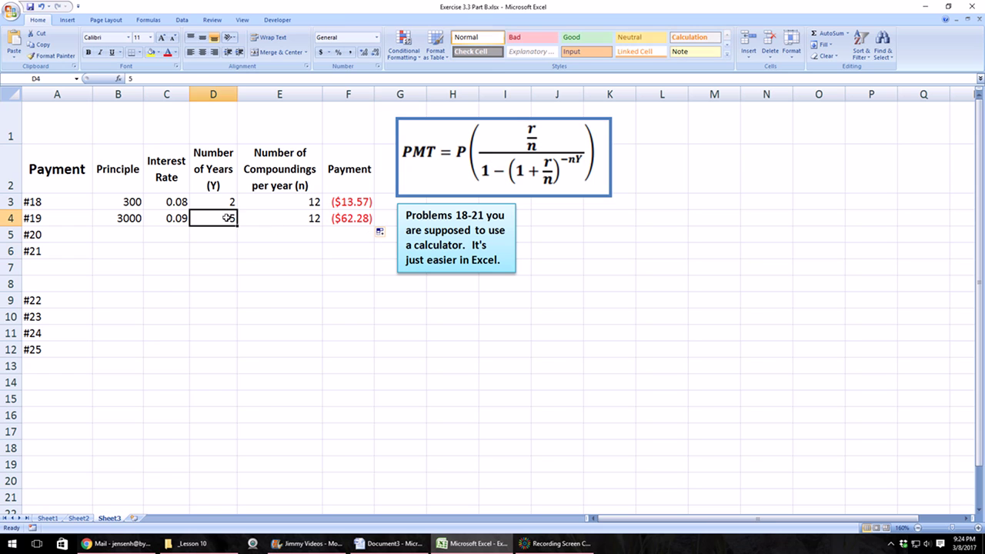
{"action": "left_click", "coordinate": [123, 217]}
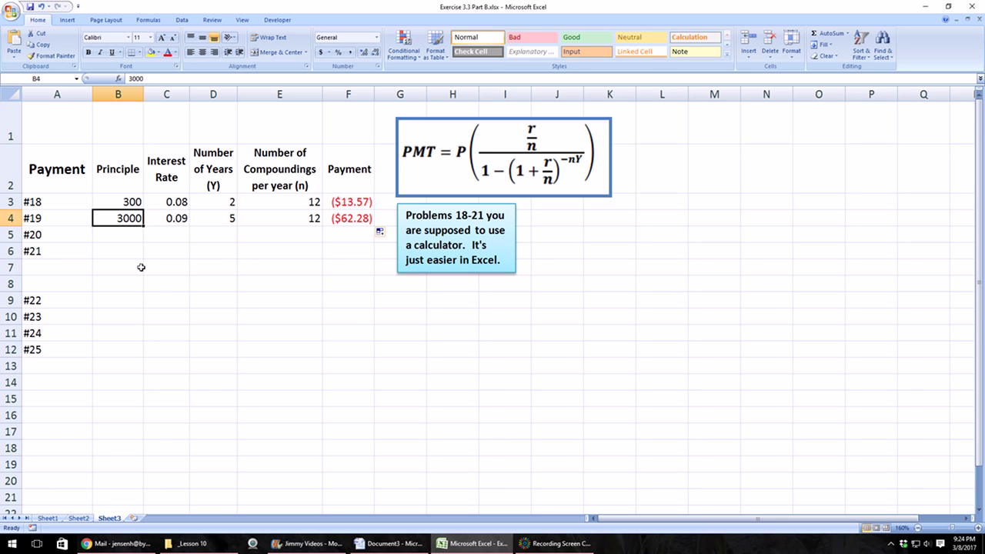
Step: Enter principle 1500, rate 0.15, 12 years and 12 compoundings in problem #20's row
{"action": "left_click", "coordinate": [126, 238]}
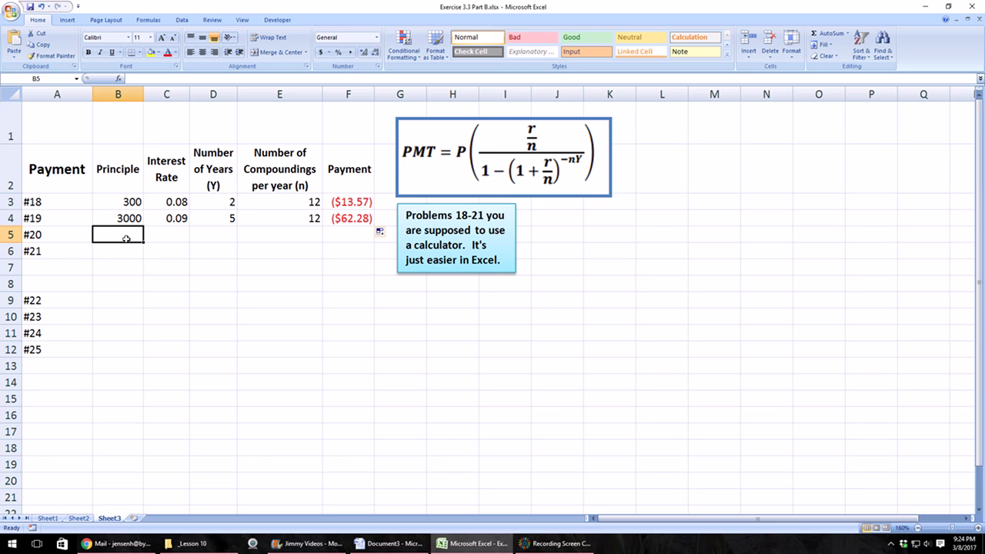
{"action": "type", "text": "1500"}
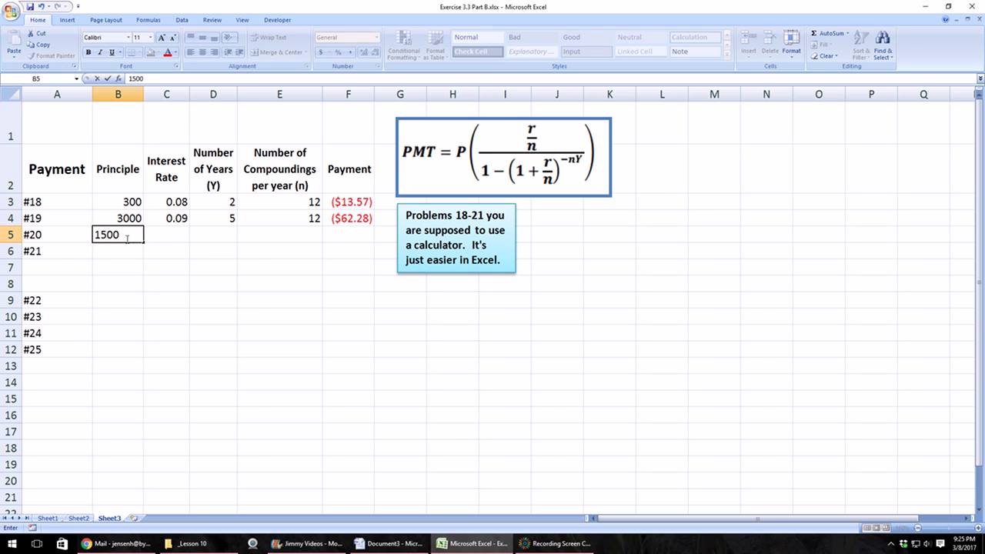
{"action": "key", "text": "Tab"}
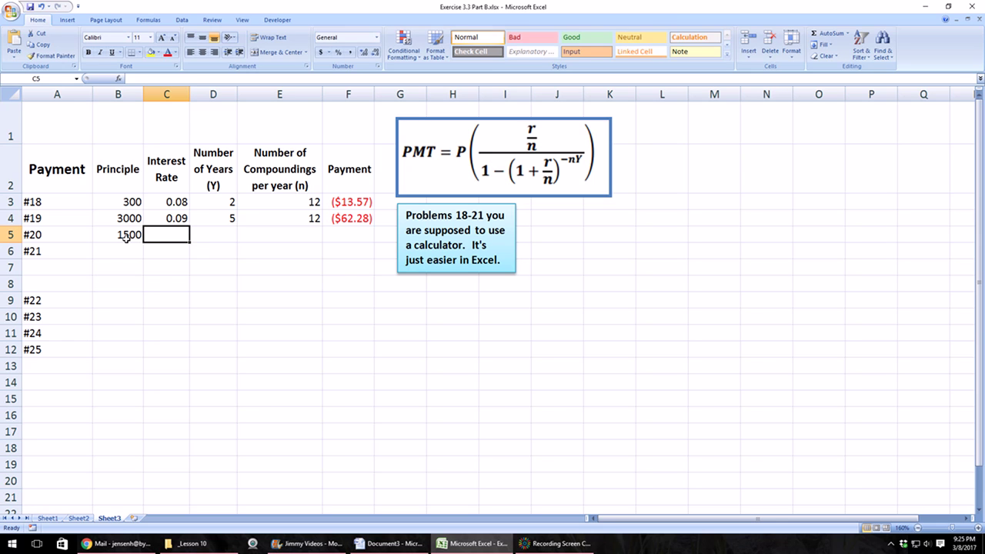
{"action": "type", "text": ".15"}
{"action": "key", "text": "Tab"}
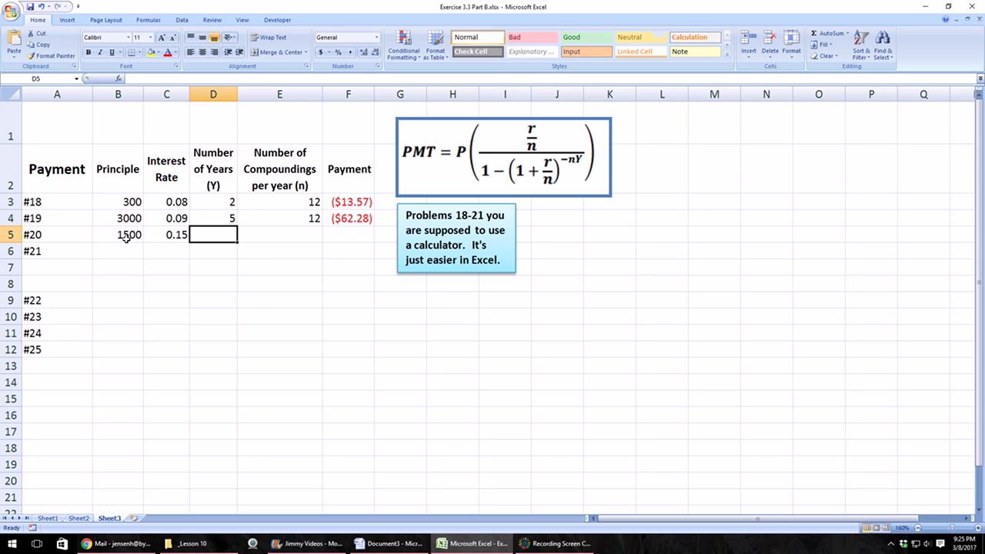
{"action": "type", "text": "12"}
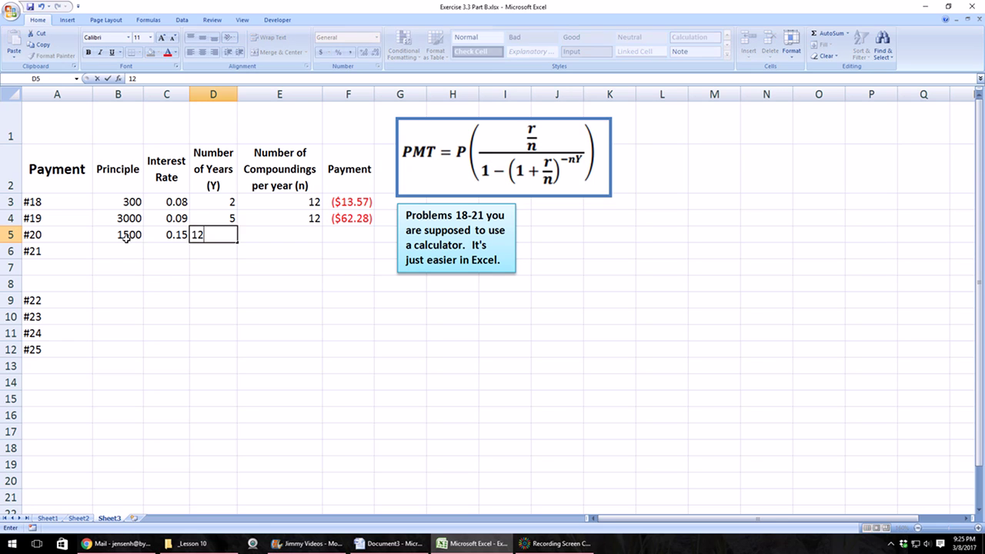
{"action": "key", "text": "Tab"}
{"action": "type", "text": "12"}
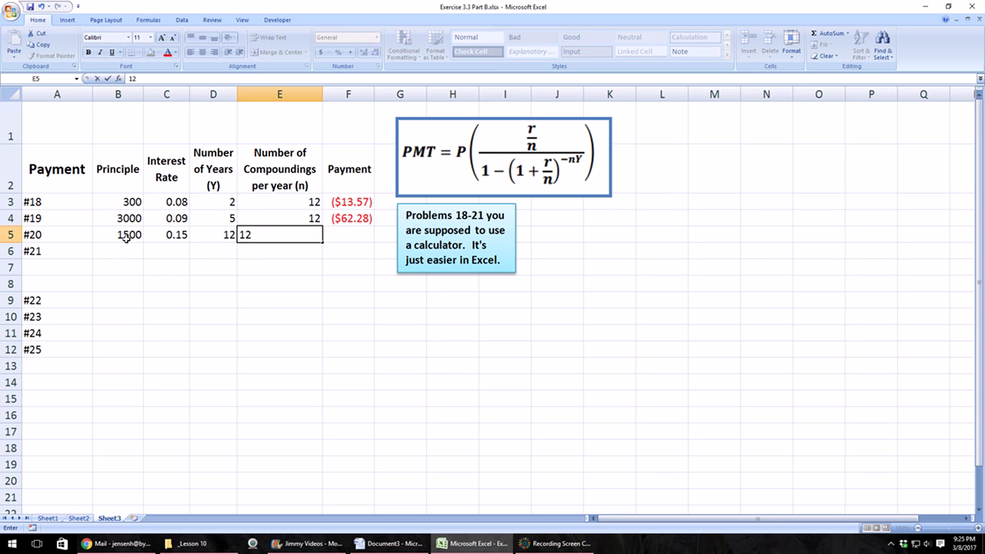
{"action": "key", "text": "Tab"}
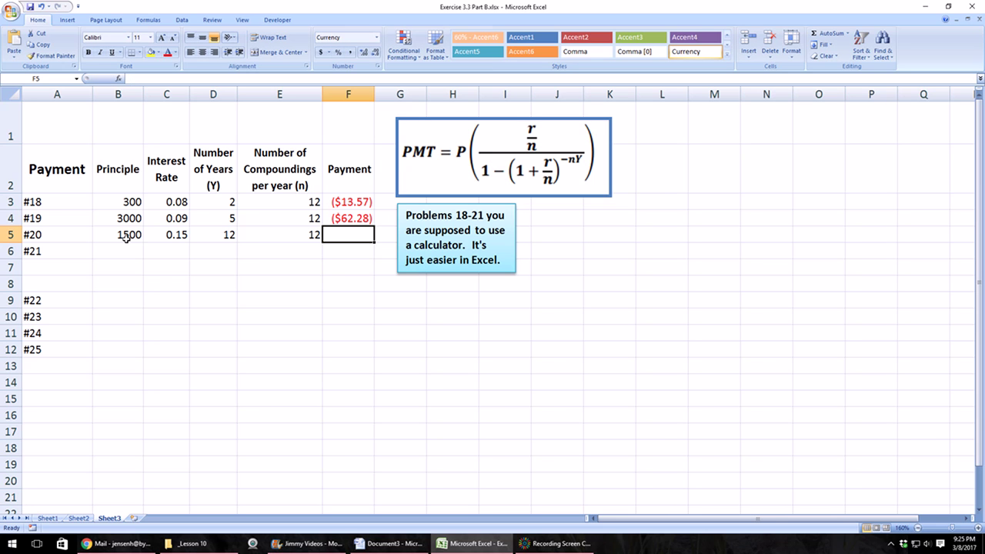
Step: Copy the PMT formula from F4 down to F5, showing ($22.51)
{"action": "left_click", "coordinate": [351, 218]}
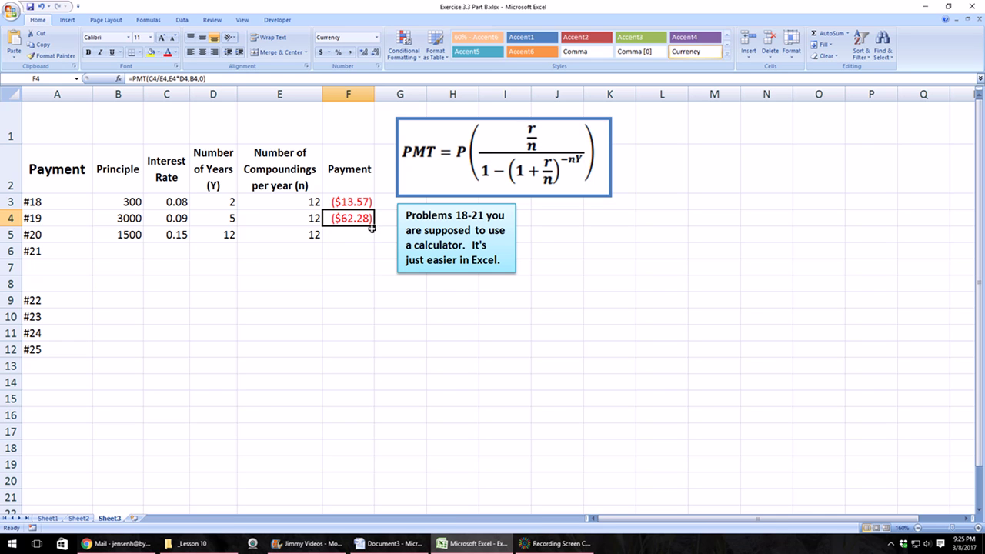
{"action": "left_click_drag", "start_coordinate": [375, 226], "coordinate": [378, 243]}
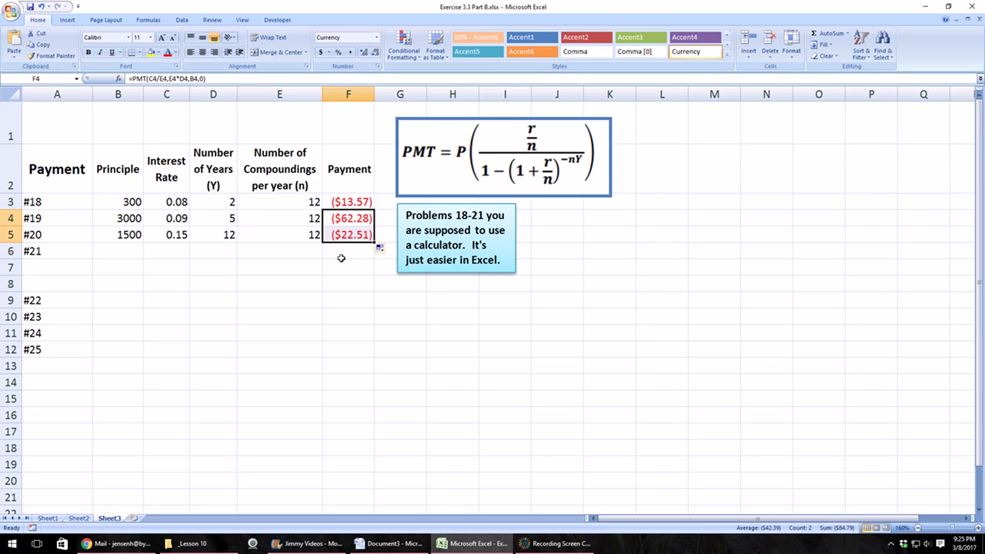
{"action": "left_click", "coordinate": [212, 239]}
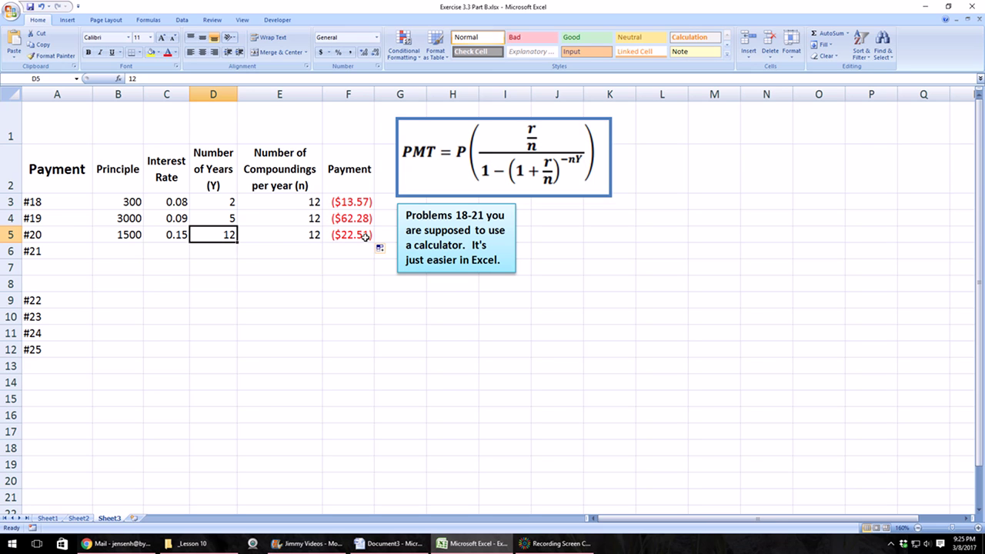
Step: Enter principle 23000, rate 0.08, 30 years and 12 compoundings in problem #21's row
{"action": "left_click", "coordinate": [121, 250]}
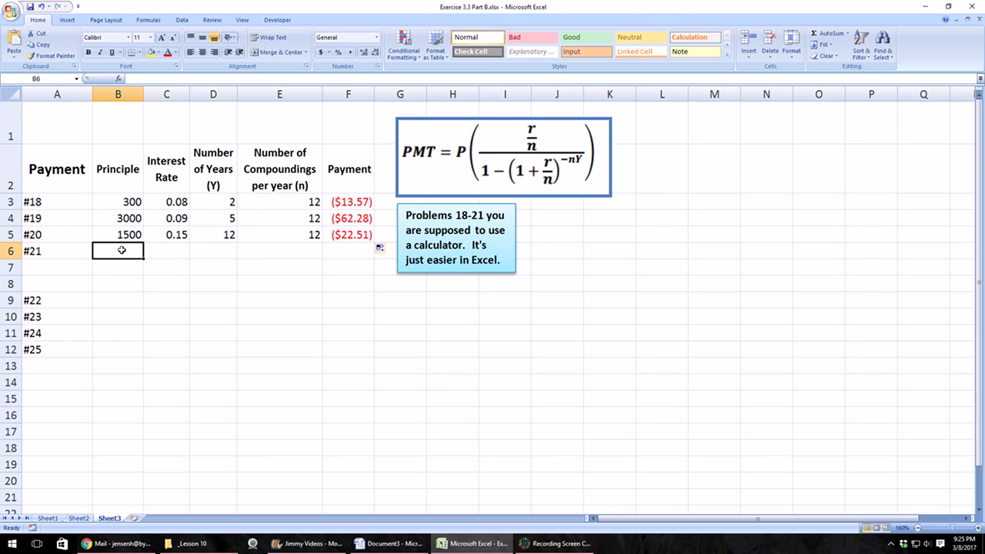
{"action": "type", "text": "23000"}
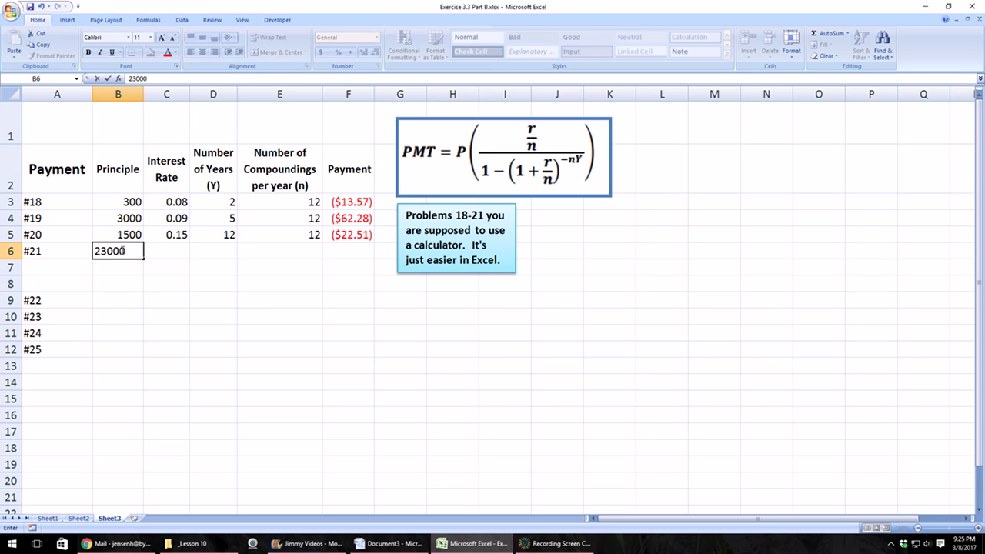
{"action": "key", "text": "Tab"}
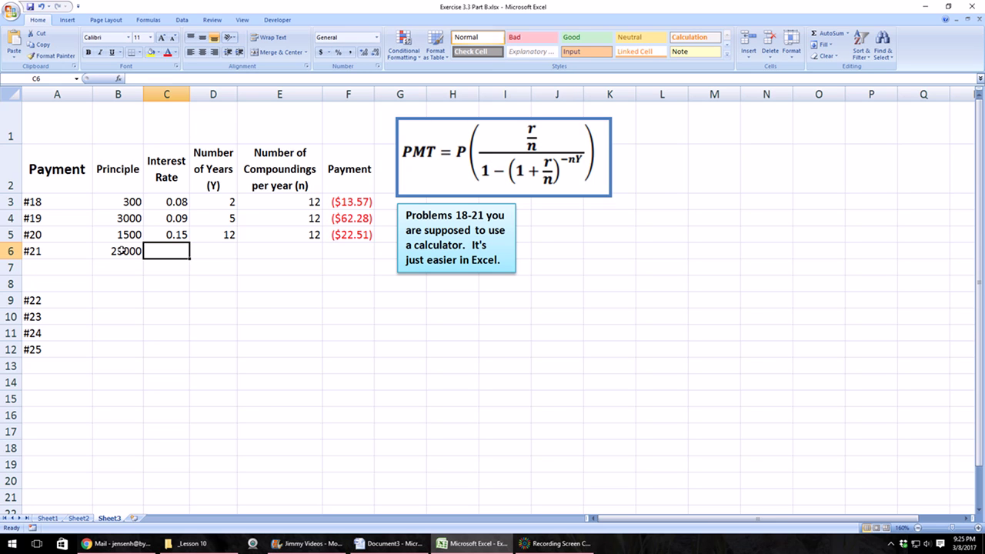
{"action": "type", "text": ".08"}
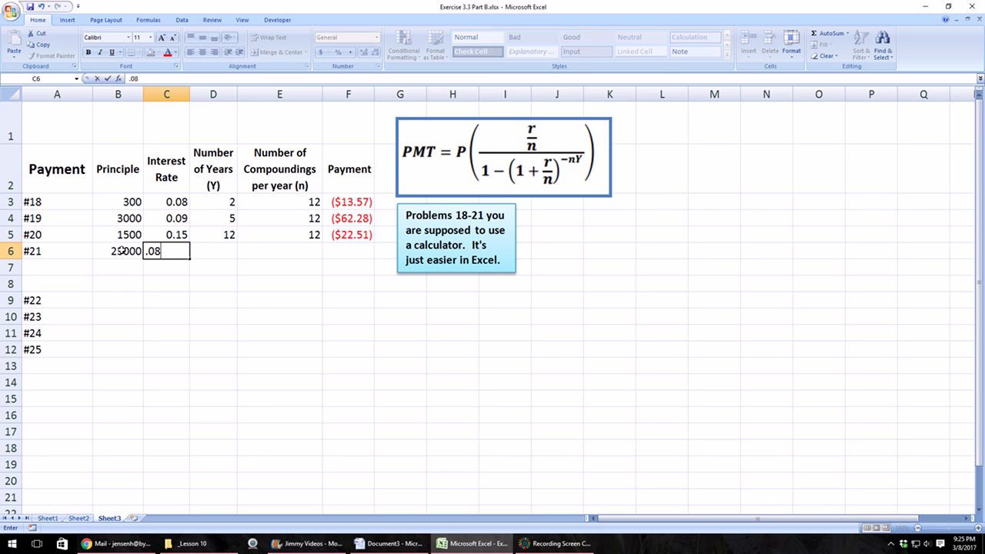
{"action": "key", "text": "Tab"}
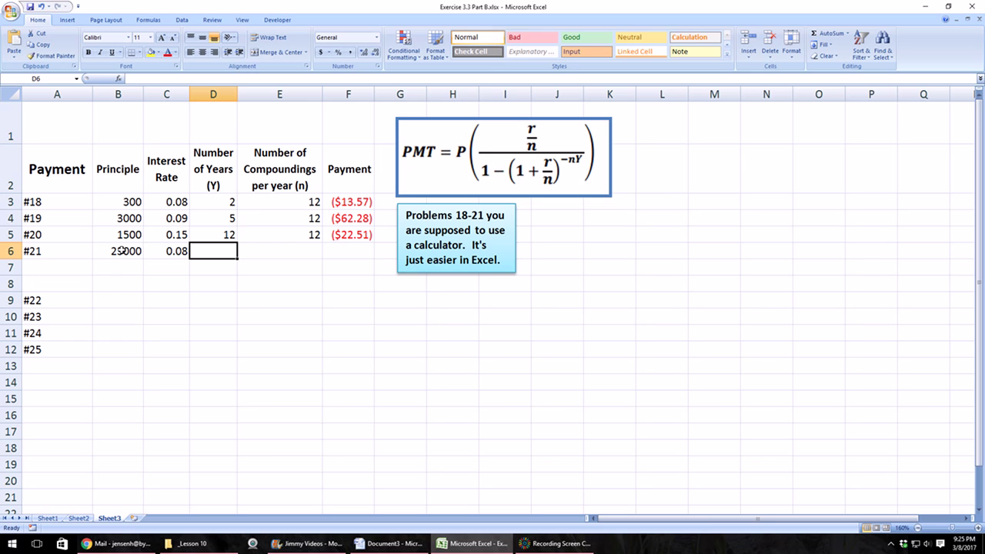
{"action": "type", "text": "30"}
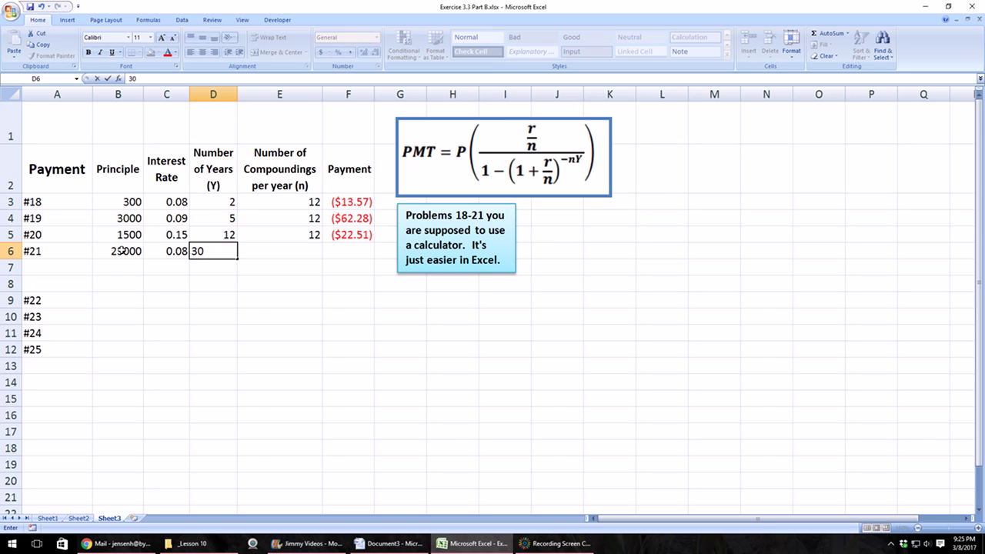
{"action": "key", "text": "Tab"}
{"action": "type", "text": "12"}
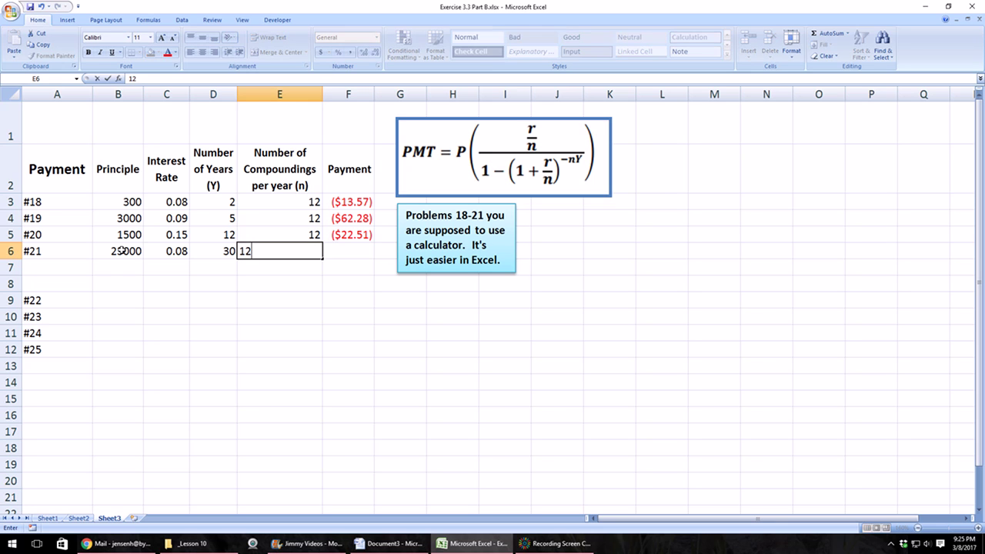
{"action": "key", "text": "Tab"}
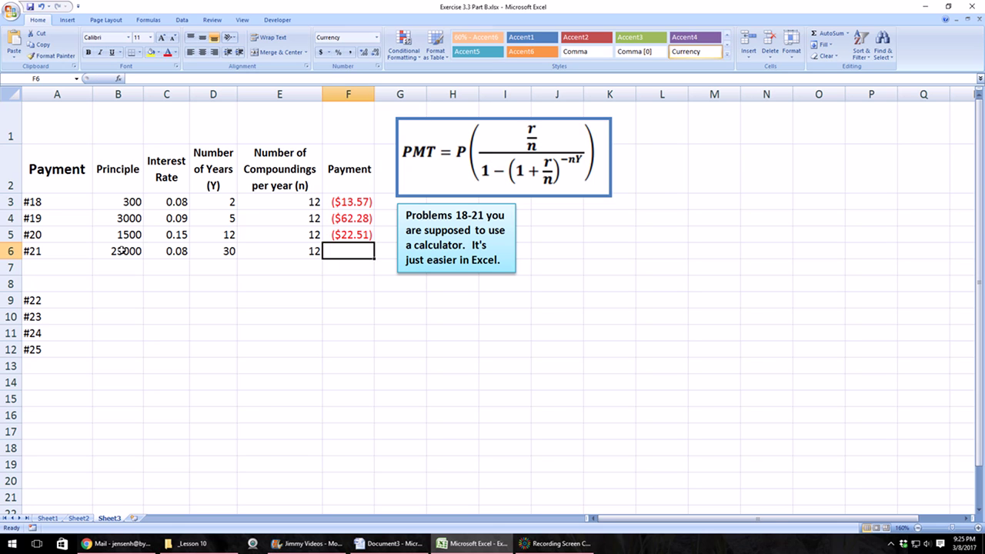
Step: Fill problem #20's PMT formula down to problem #21, giving ($168.77), then select the empty #22–#25 rows
{"action": "left_click", "coordinate": [369, 235]}
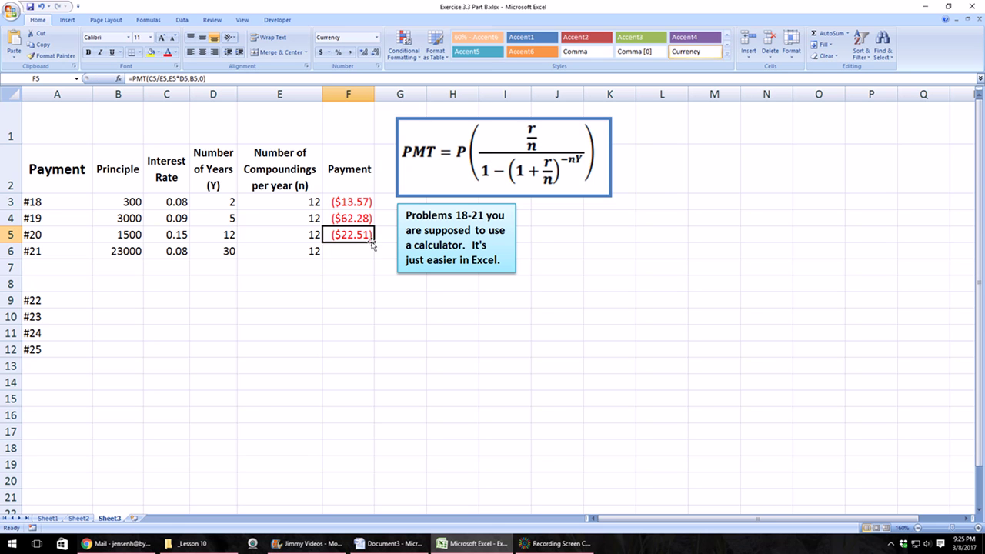
{"action": "left_click_drag", "start_coordinate": [373, 250], "coordinate": [375, 259]}
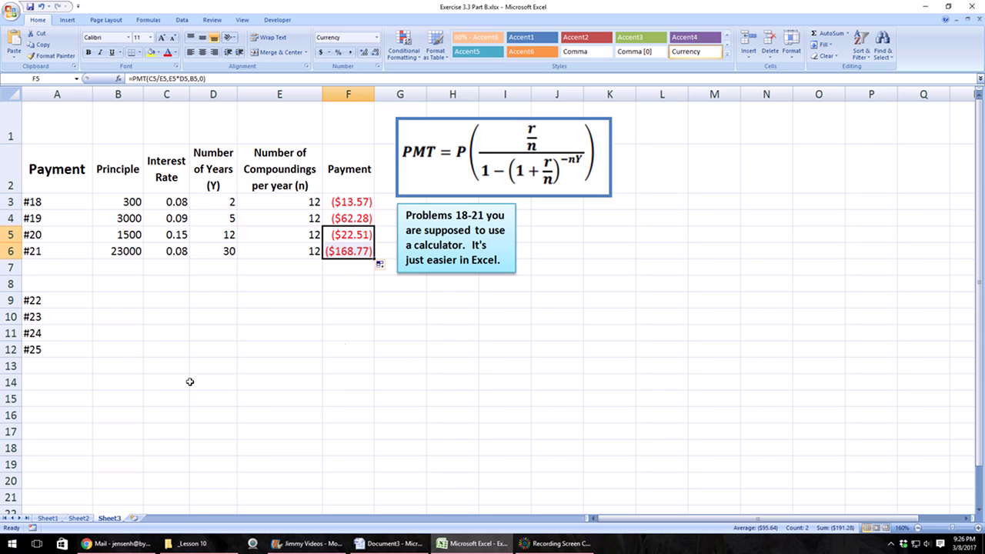
{"action": "left_click_drag", "start_coordinate": [101, 303], "coordinate": [347, 349]}
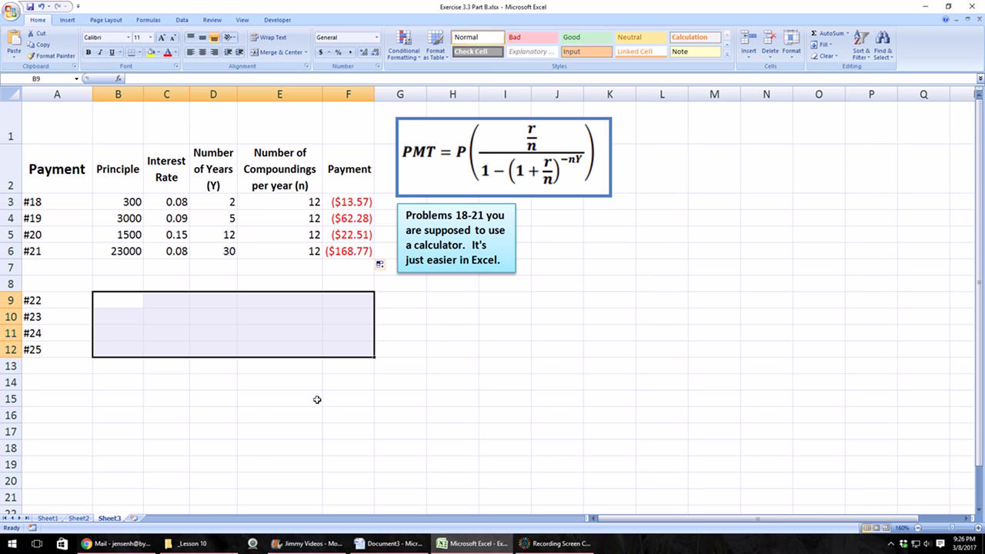
{"action": "left_click", "coordinate": [400, 378]}
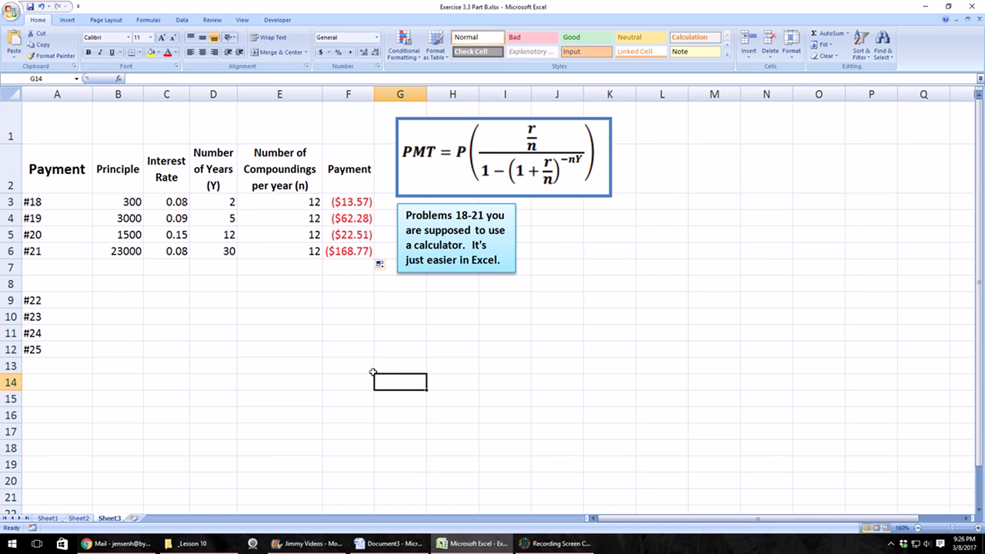
{"action": "left_click", "coordinate": [353, 252]}
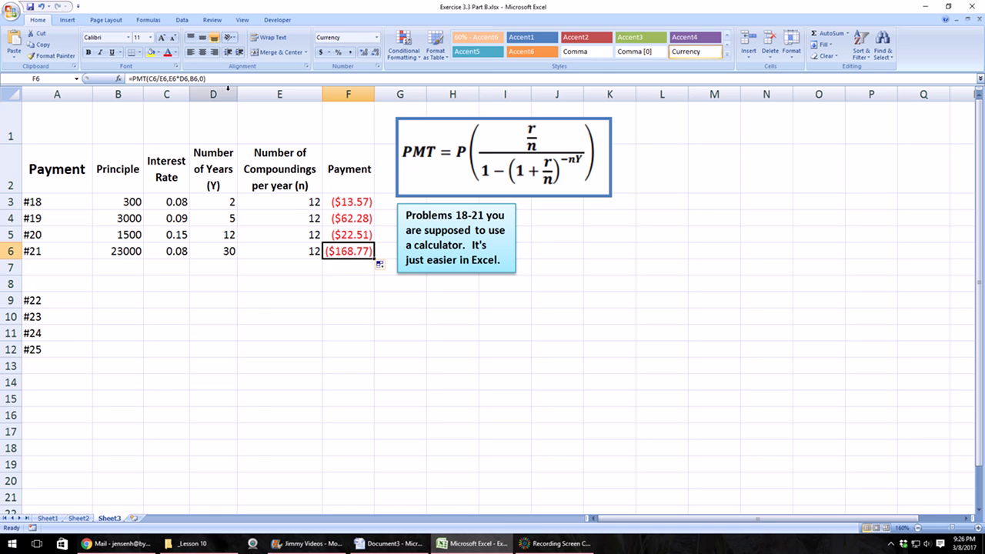
{"action": "left_click_drag", "start_coordinate": [205, 79], "coordinate": [130, 79]}
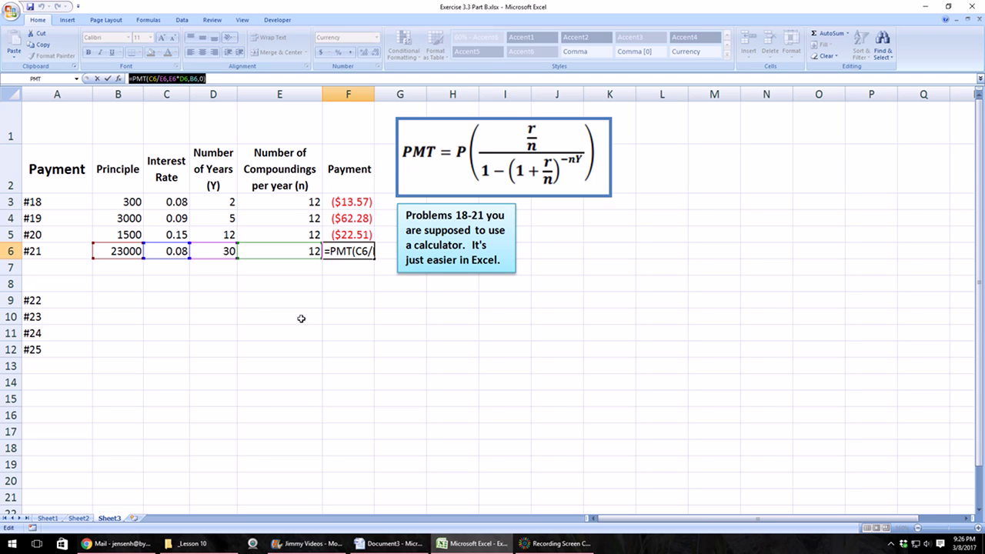
{"action": "left_click", "coordinate": [301, 320]}
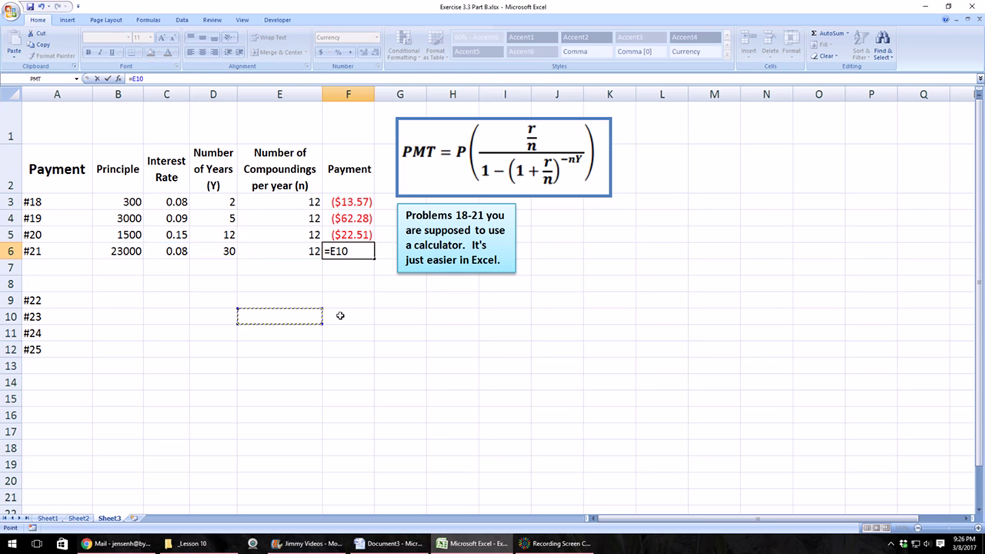
{"action": "left_click", "coordinate": [42, 6]}
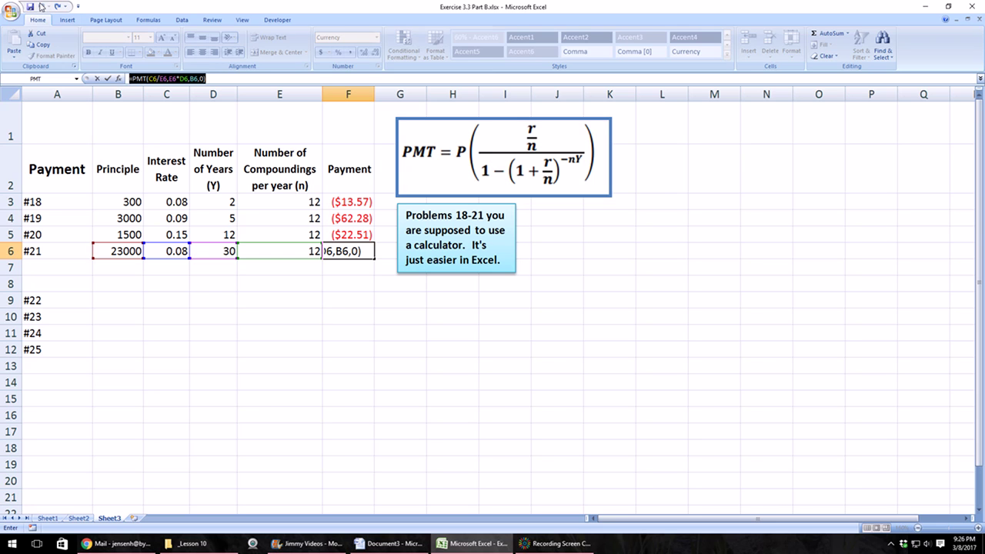
{"action": "key", "text": "Return"}
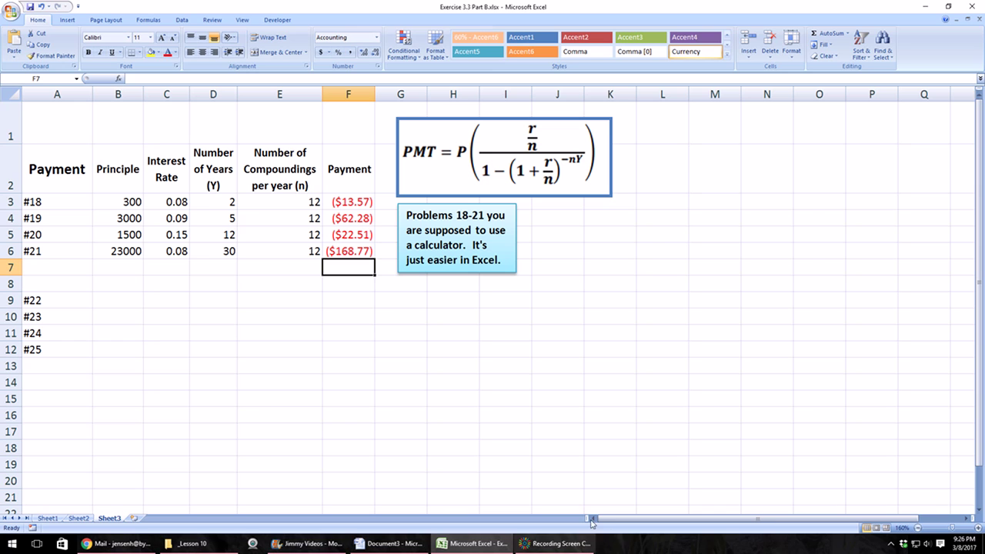
{"action": "mouse_move", "coordinate": [575, 548]}
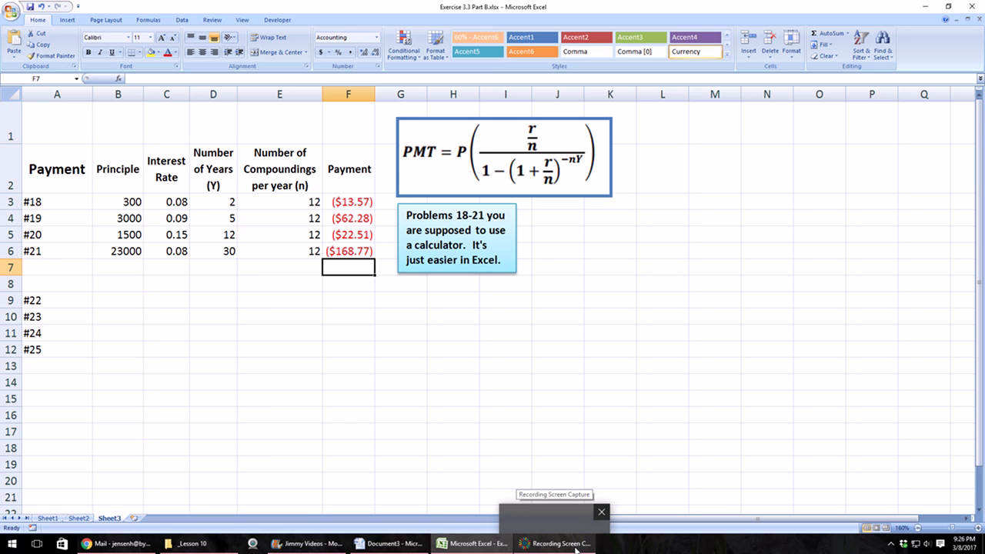
Step: Review the principals, rates and years for problems #22–#25, checking #25's 23000 principal
{"action": "left_click", "coordinate": [575, 548]}
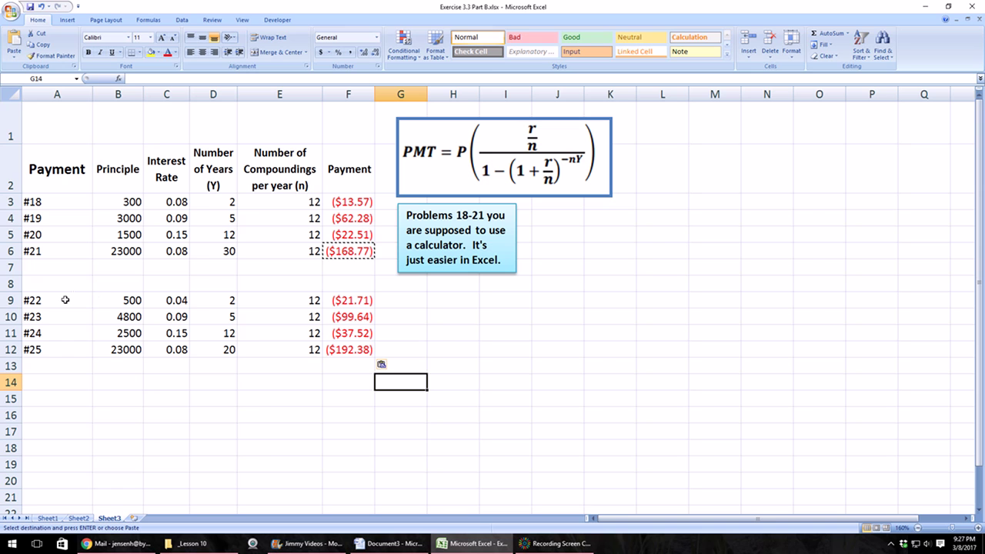
{"action": "left_click_drag", "start_coordinate": [117, 301], "coordinate": [127, 347]}
{"action": "left_click_drag", "start_coordinate": [176, 303], "coordinate": [176, 346]}
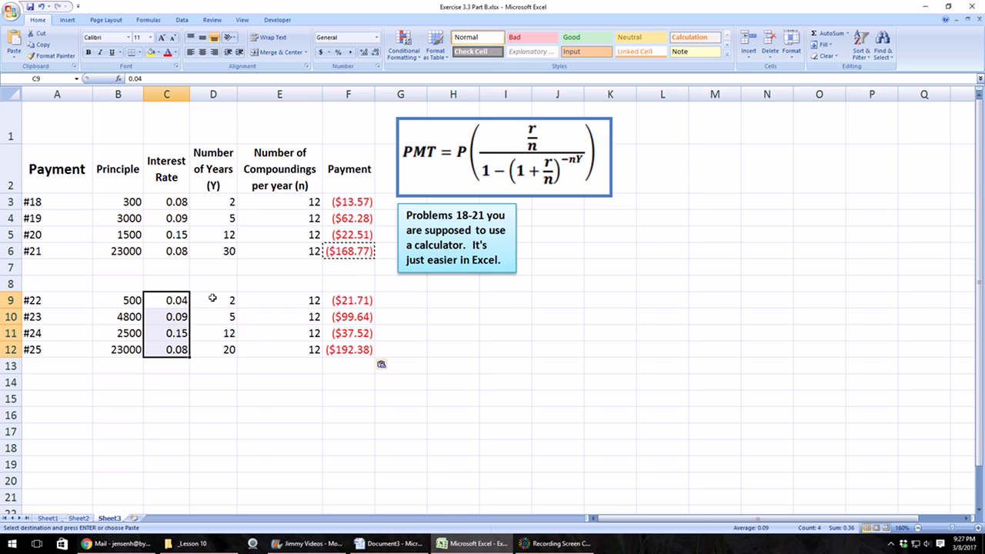
{"action": "left_click_drag", "start_coordinate": [213, 293], "coordinate": [233, 359]}
{"action": "left_click", "coordinate": [229, 353]}
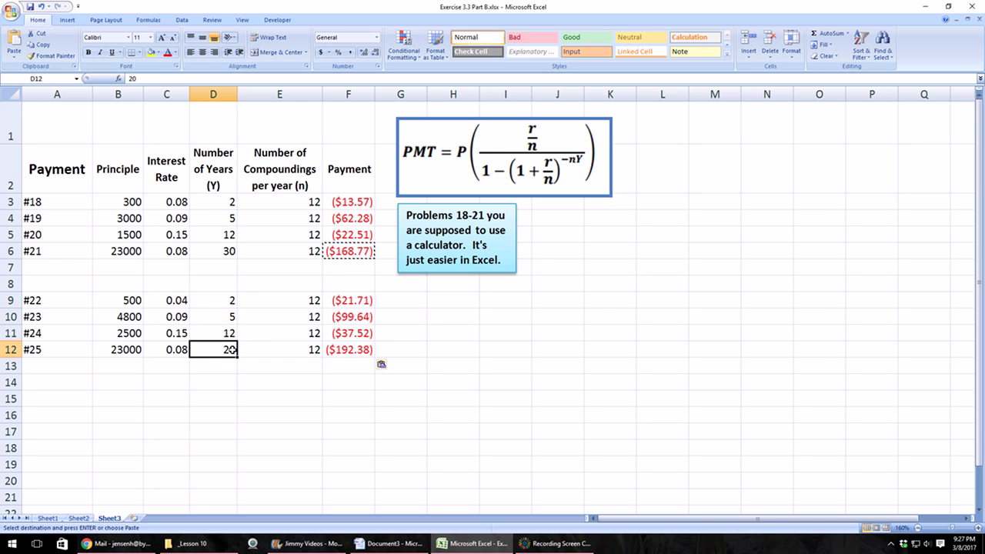
{"action": "left_click", "coordinate": [117, 352]}
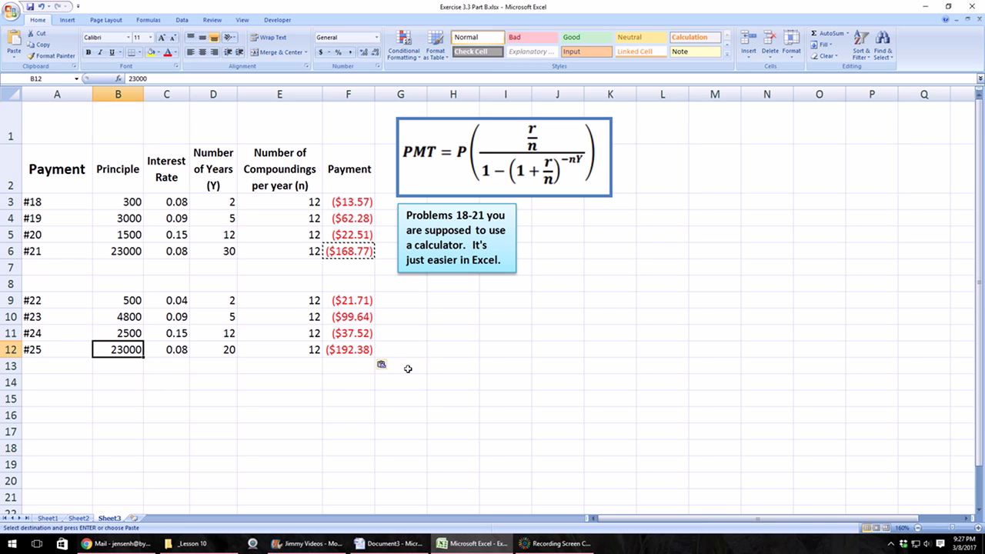
{"action": "left_click", "coordinate": [350, 354]}
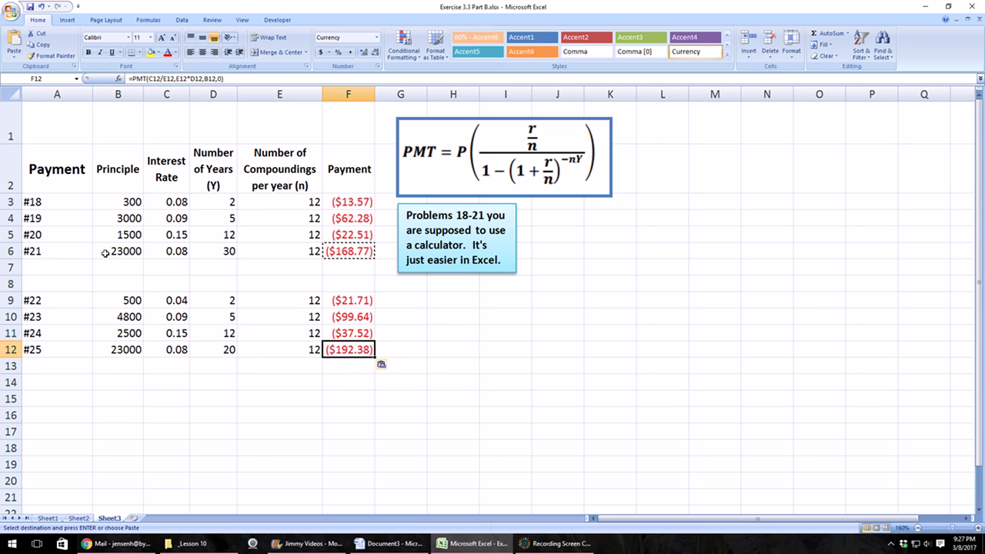
{"action": "left_click", "coordinate": [13, 251]}
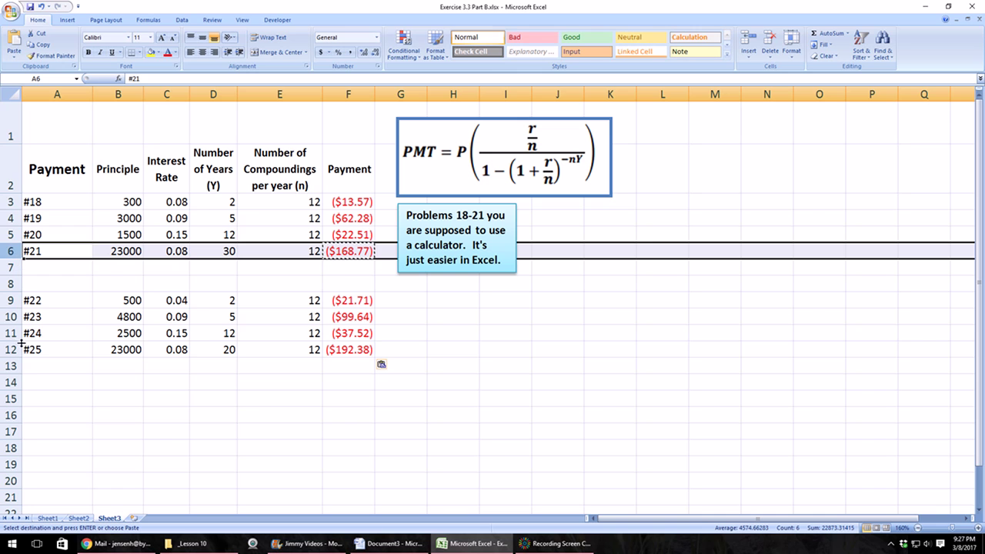
{"action": "left_click", "coordinate": [13, 349]}
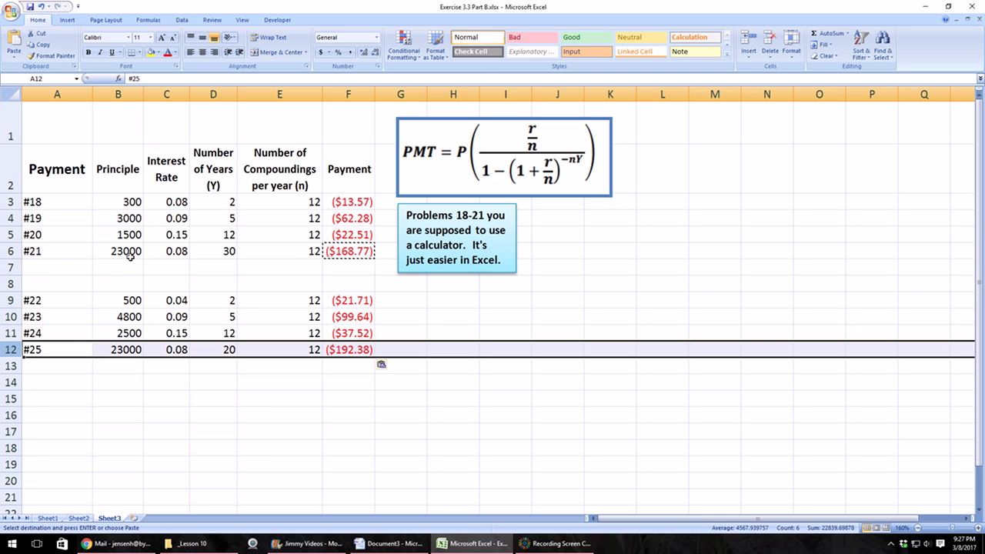
{"action": "left_click", "coordinate": [207, 254]}
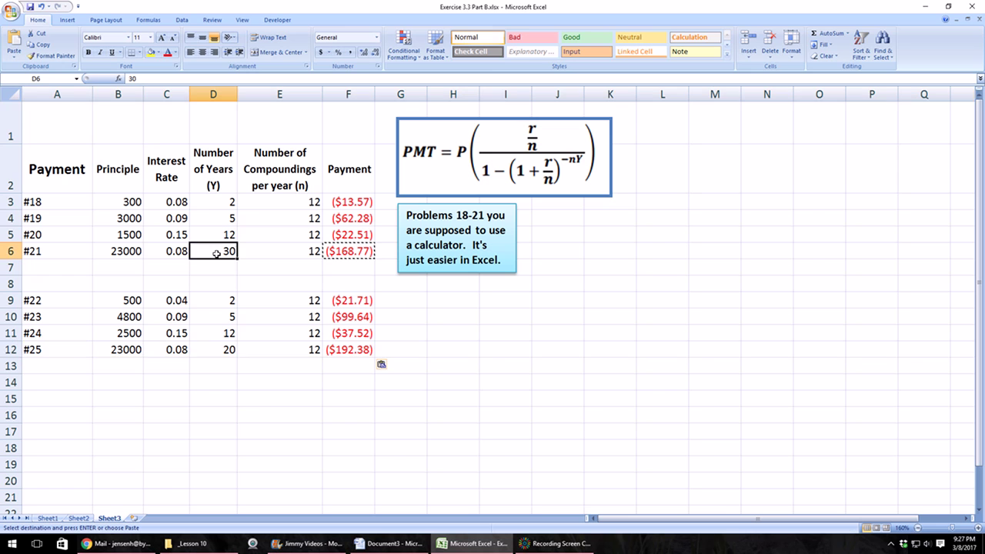
{"action": "left_click", "coordinate": [213, 350]}
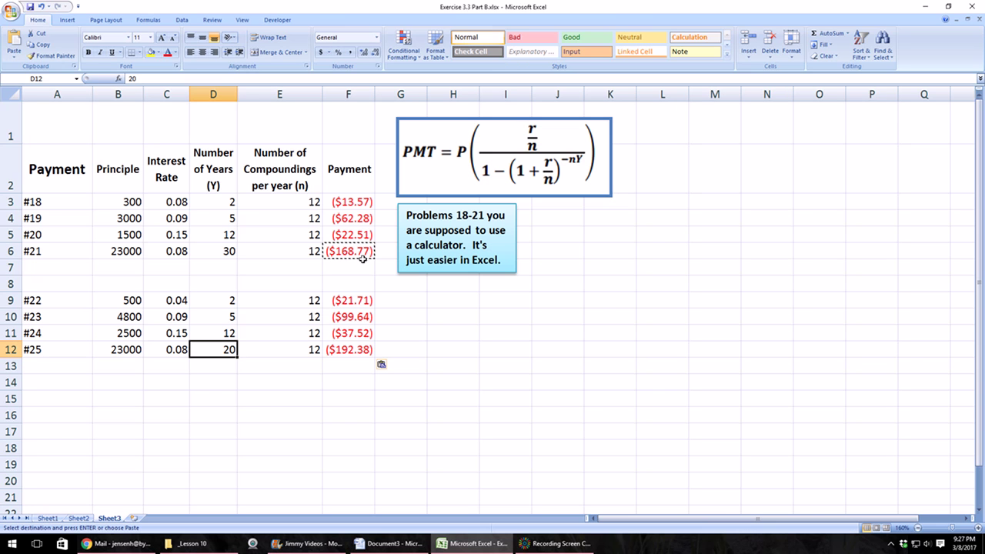
{"action": "left_click", "coordinate": [362, 346]}
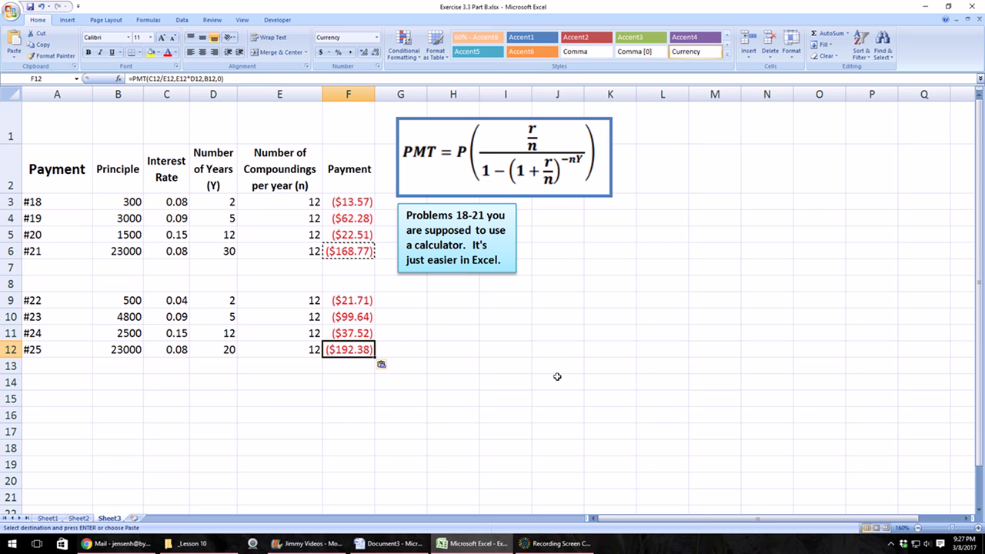
{"action": "left_click", "coordinate": [205, 349]}
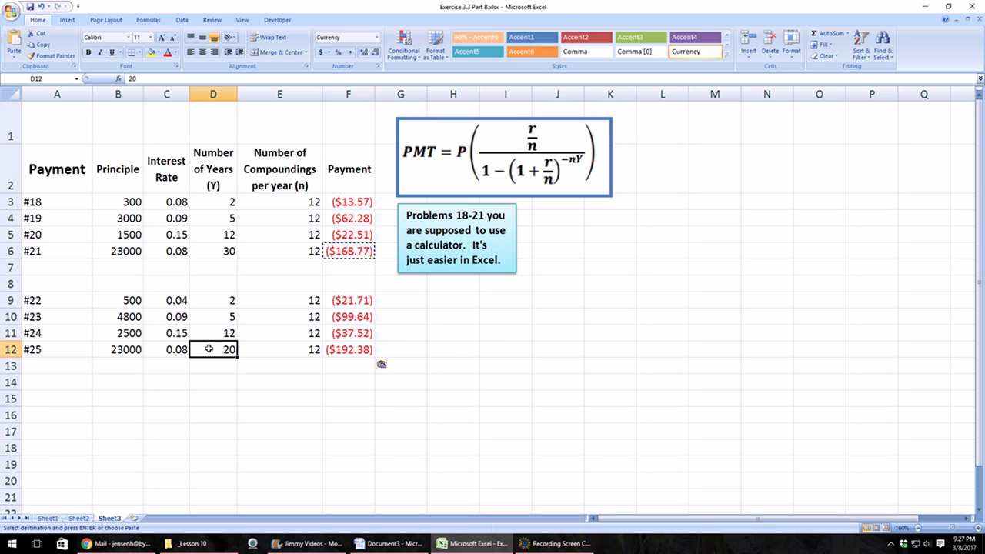